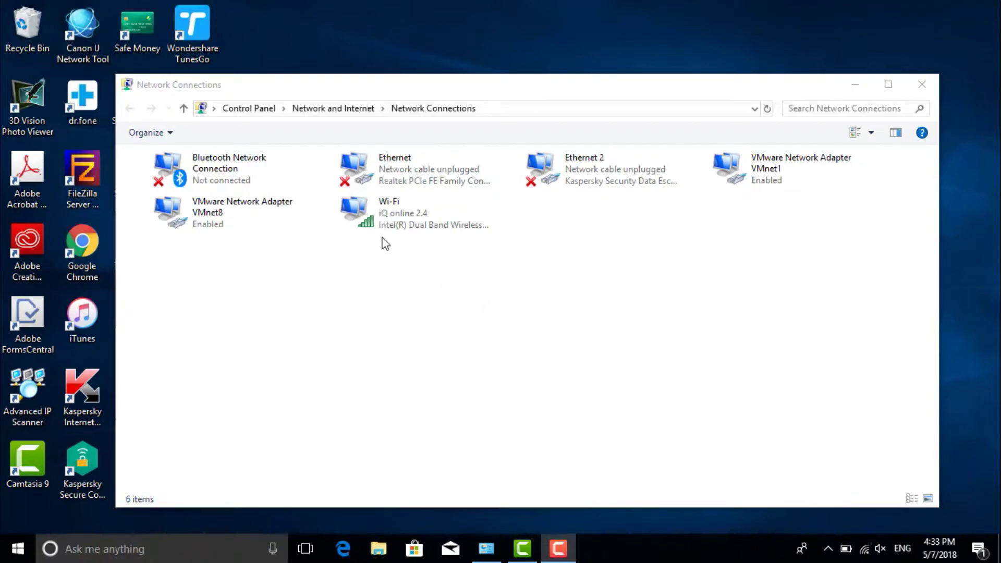
# - Confirm Wi-Fi's IPv4 gets IP and DNS automatically, then narrow and move Network Connections right
pyautogui.click(373, 219)
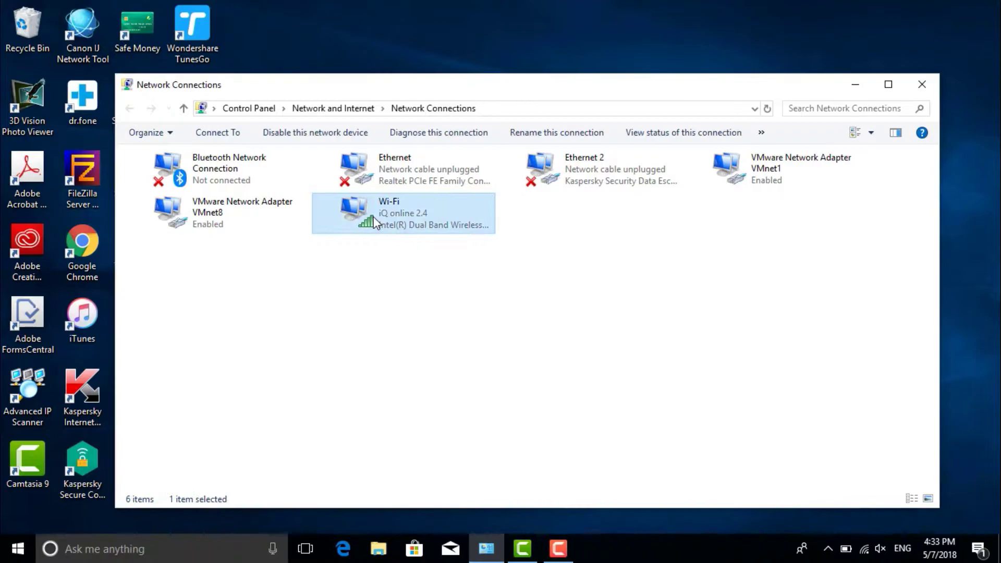
pyautogui.rightClick(373, 217)
pyautogui.click(437, 372)
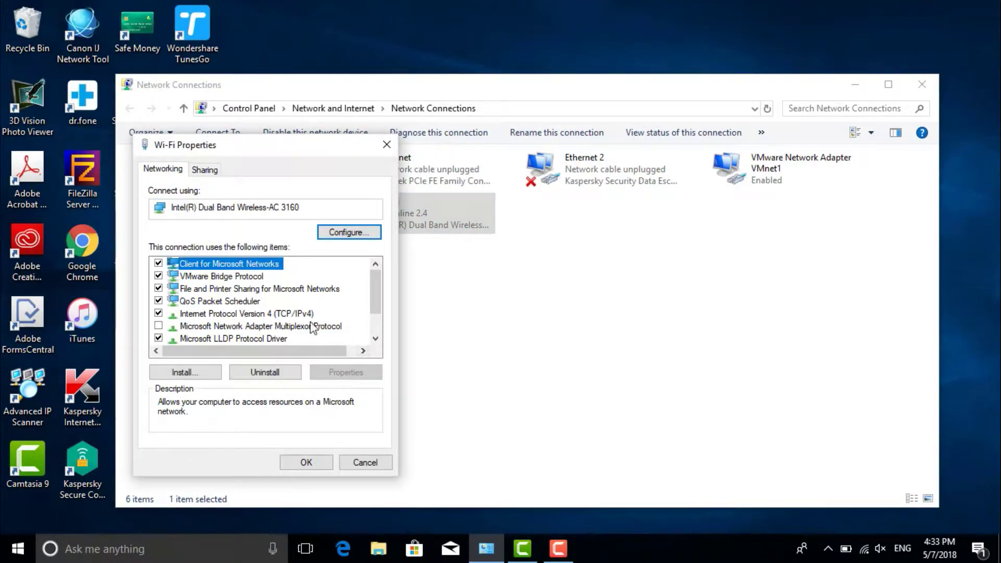
pyautogui.doubleClick(293, 314)
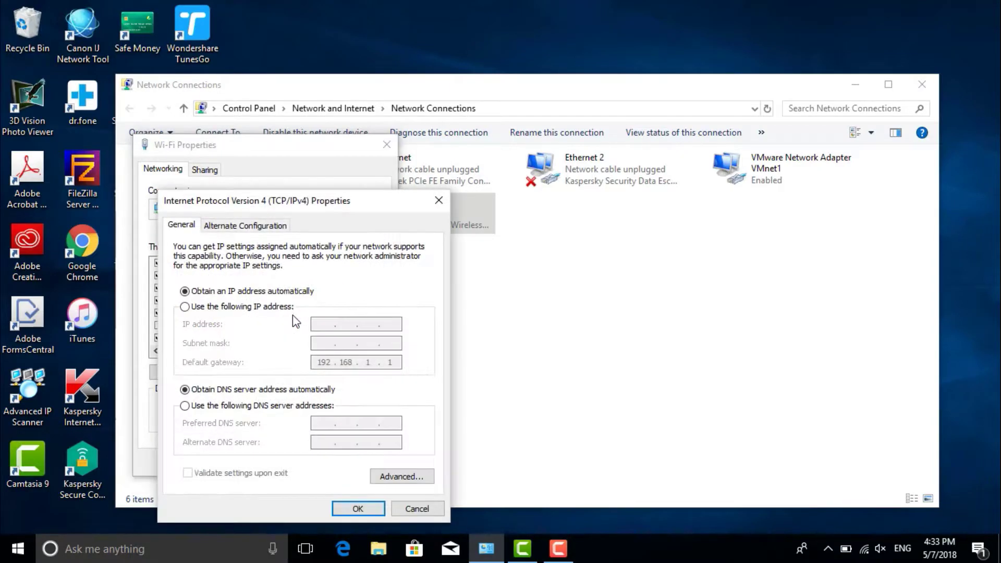
pyautogui.click(417, 509)
pyautogui.click(368, 464)
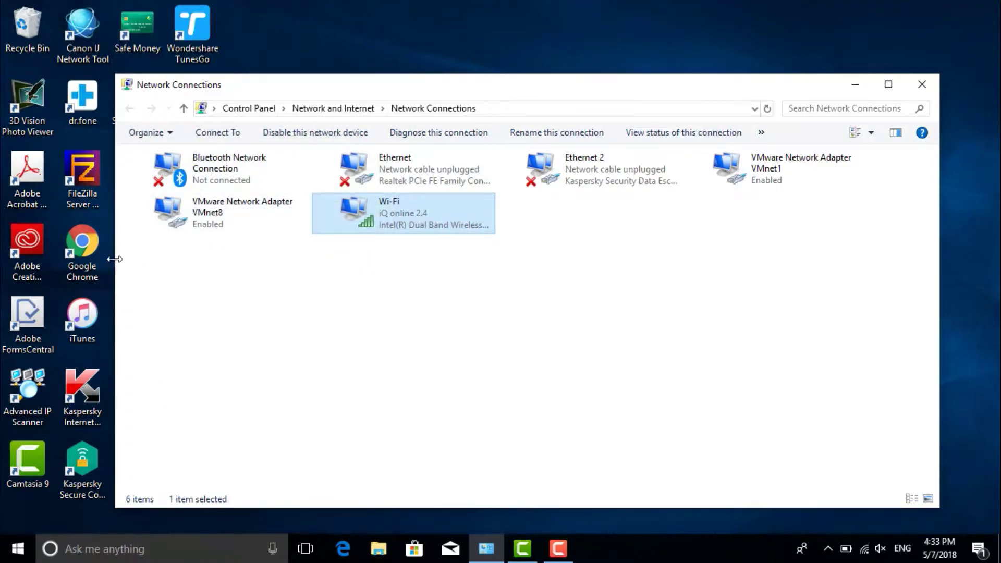
pyautogui.moveTo(115, 259); pyautogui.dragTo(339, 283)
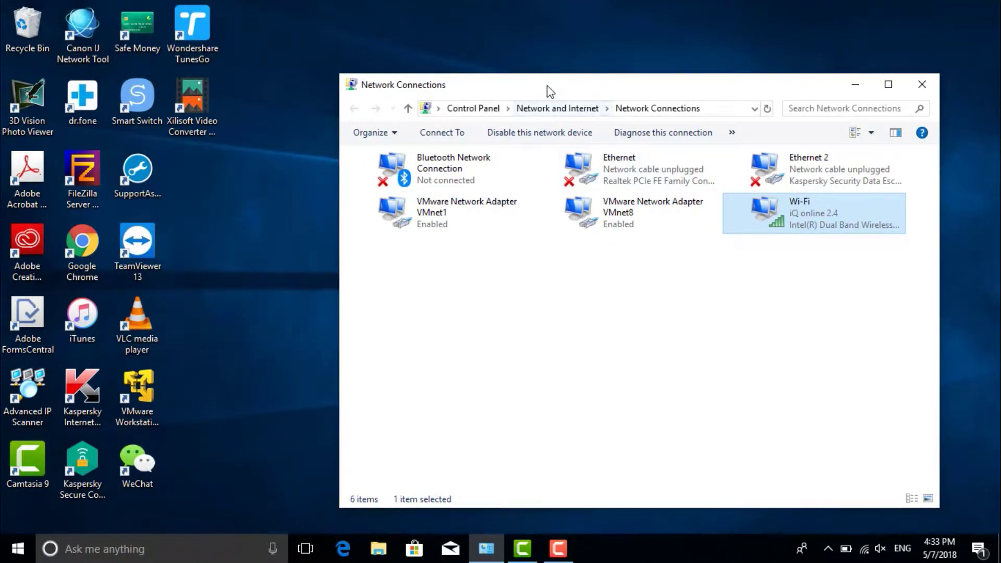
pyautogui.moveTo(550, 91); pyautogui.dragTo(482, 100)
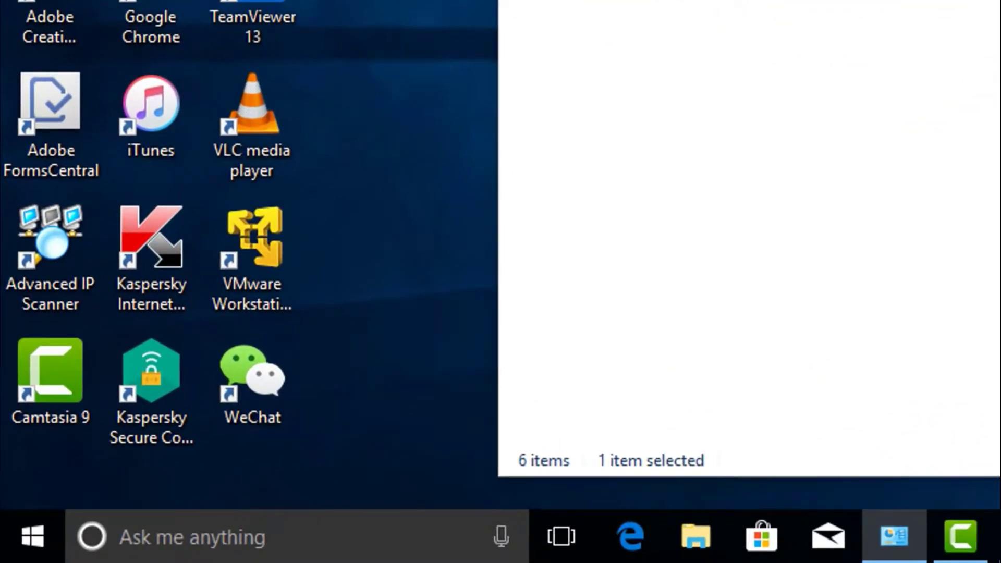
# - Launch Notepad from the Run prompt and reposition its window
pyautogui.press('super+r')
pyautogui.write('notepa')
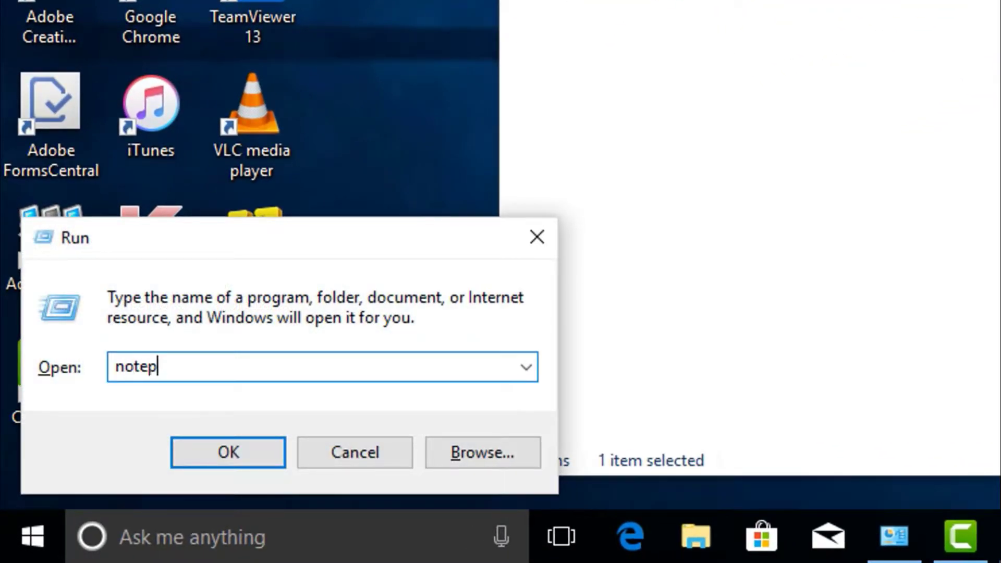
pyautogui.write('d')
pyautogui.press('Return')
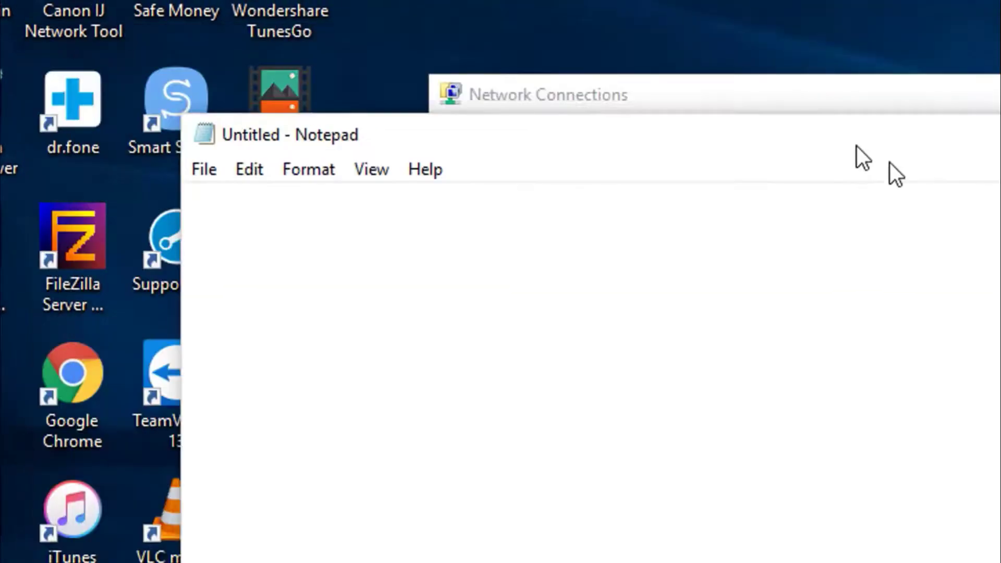
pyautogui.moveTo(902, 167); pyautogui.dragTo(979, 211)
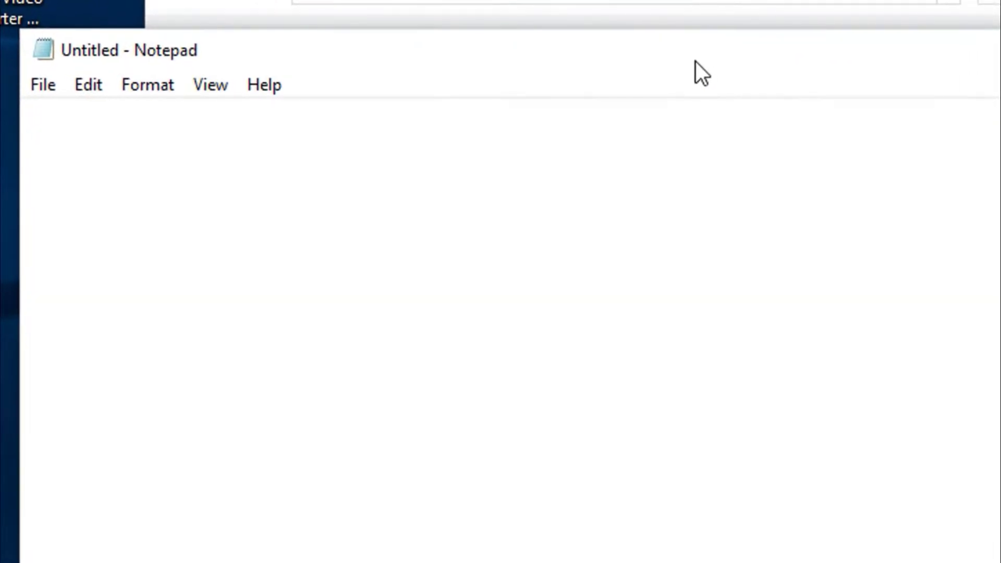
pyautogui.write('@ech')
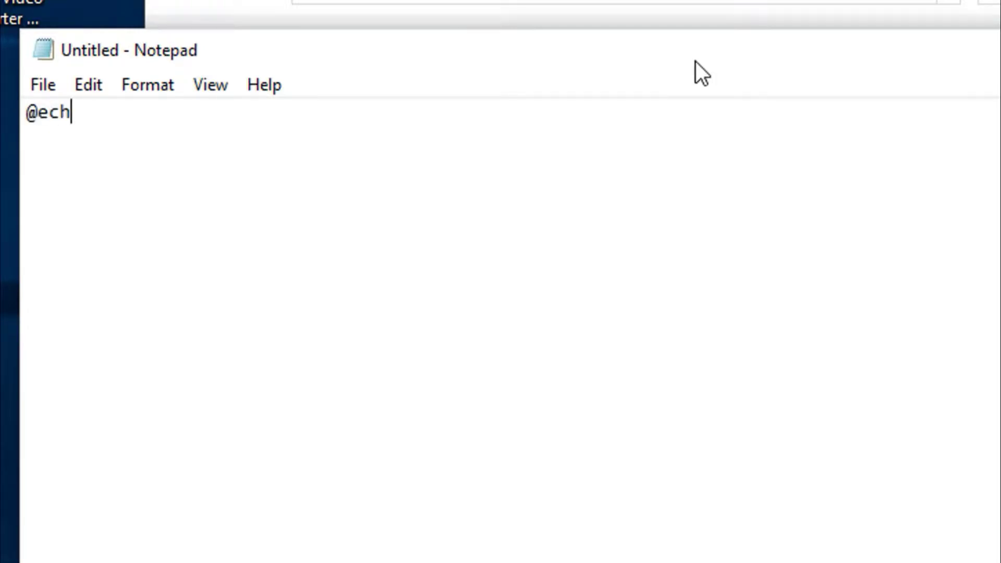
pyautogui.write('o off')
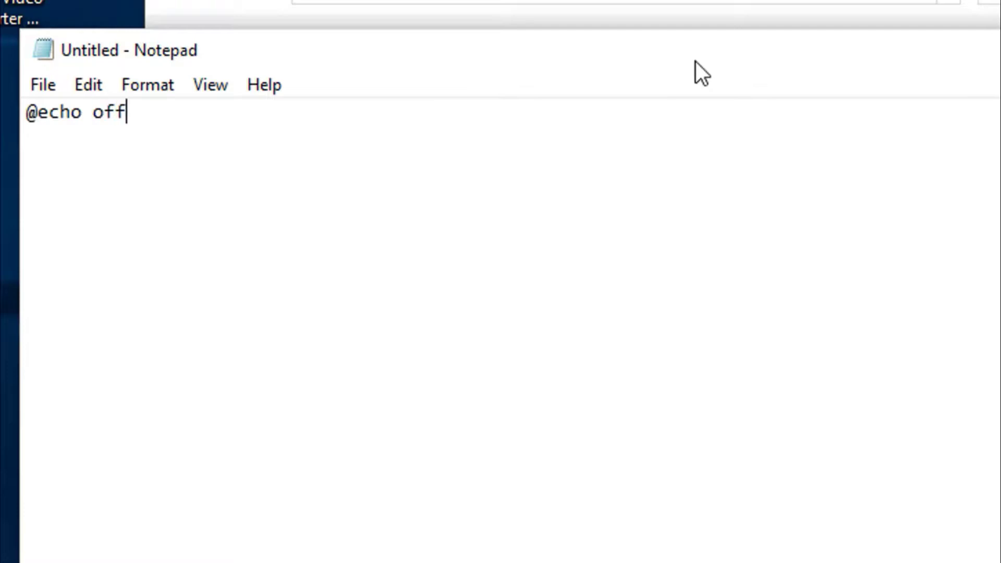
pyautogui.press('Return')
pyautogui.write('netsh')
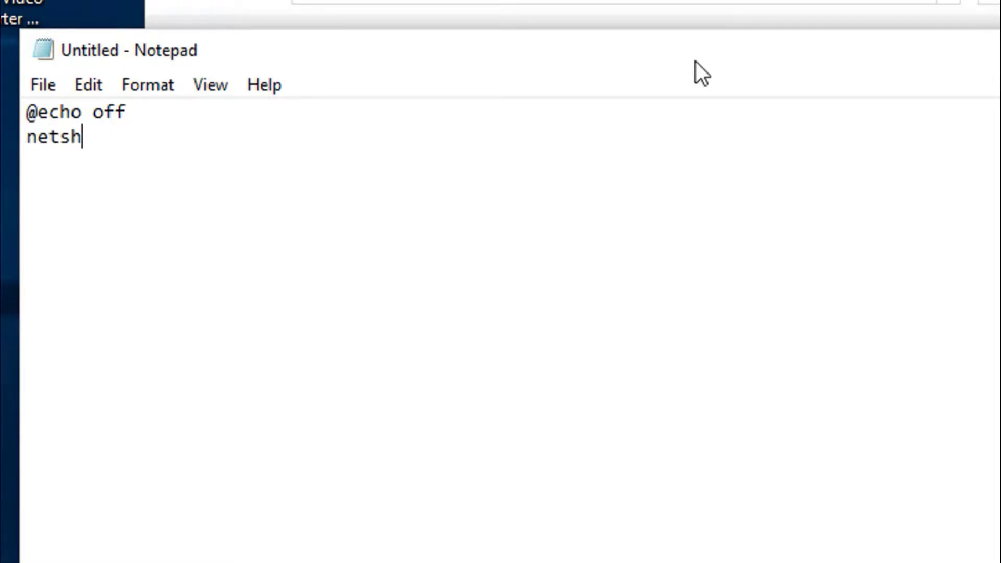
pyautogui.write(' interface ')
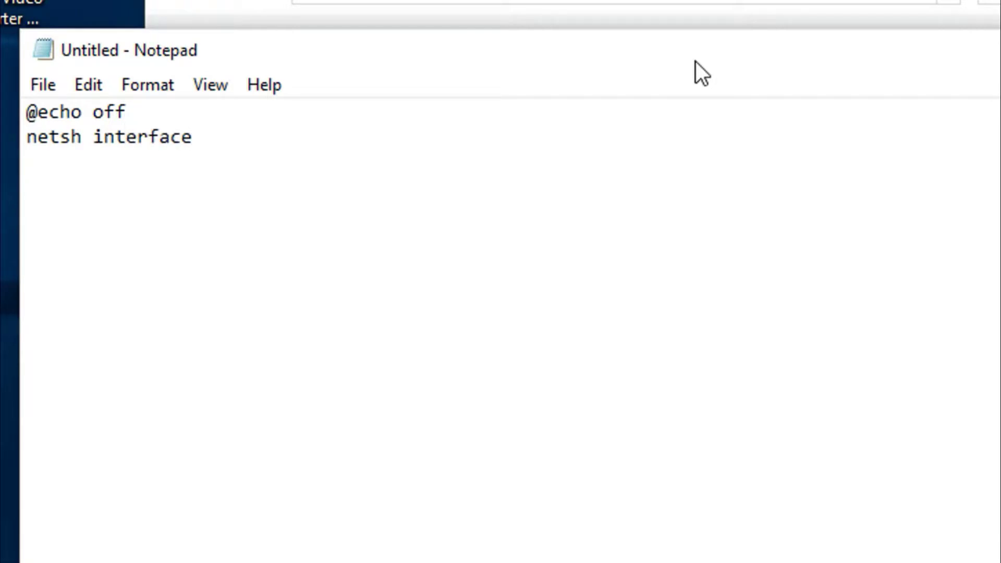
pyautogui.write('IPv4 set')
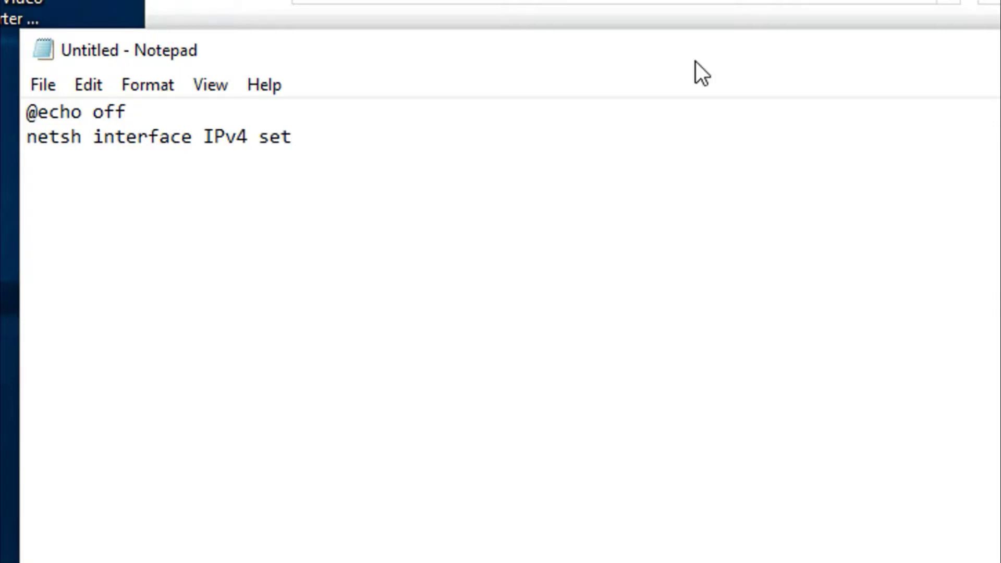
pyautogui.write(' Address')
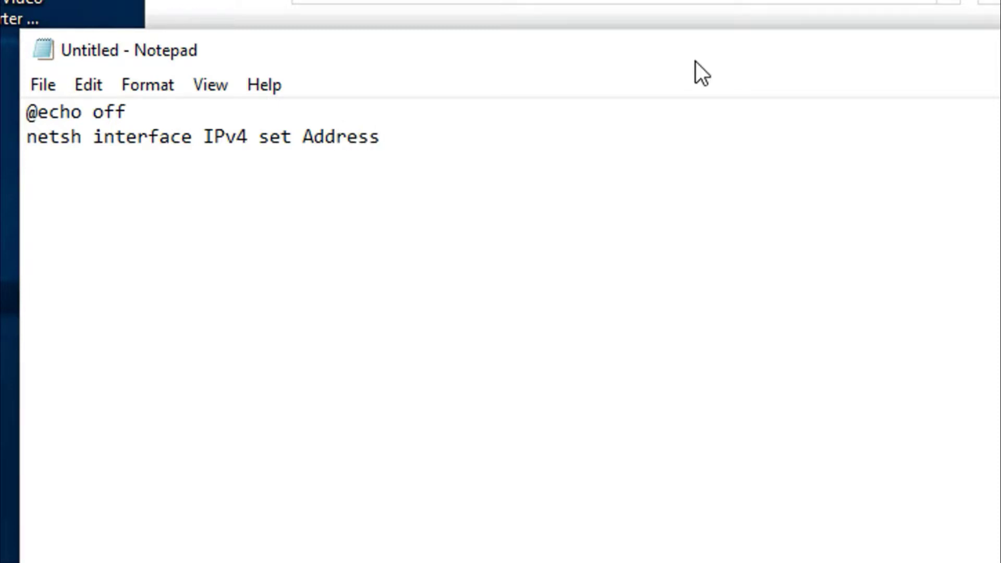
pyautogui.write(' name=')
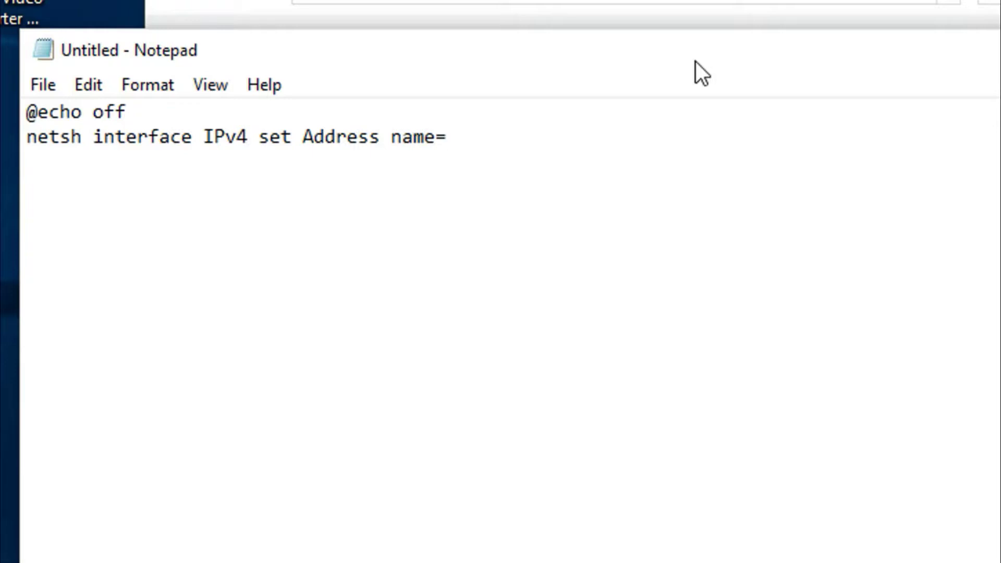
pyautogui.write('"')
# - Copy the Wi-Fi adapter's exact name from its rename box and return to Notepad
pyautogui.hotkey('alt', 'Tab')
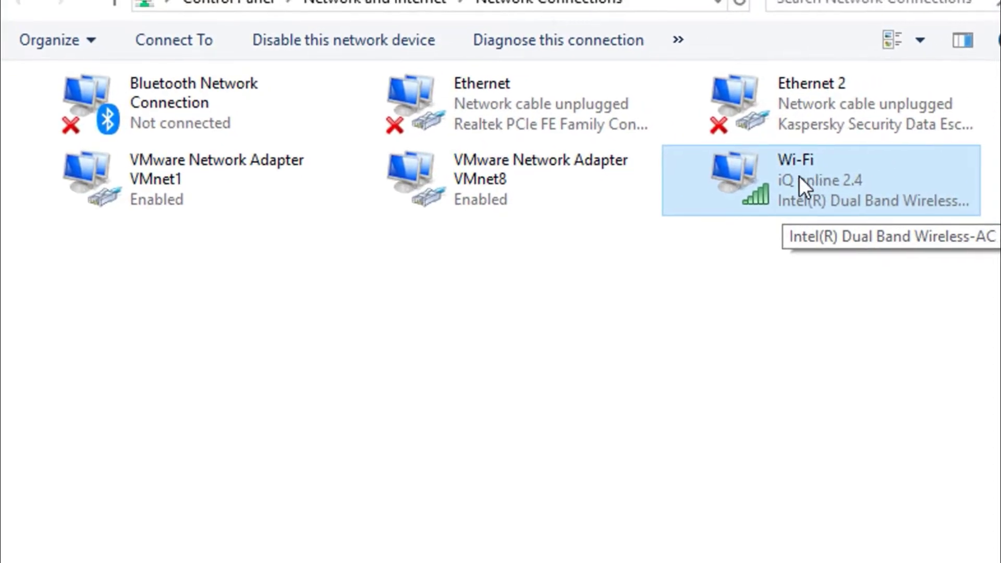
pyautogui.rightClick(747, 181)
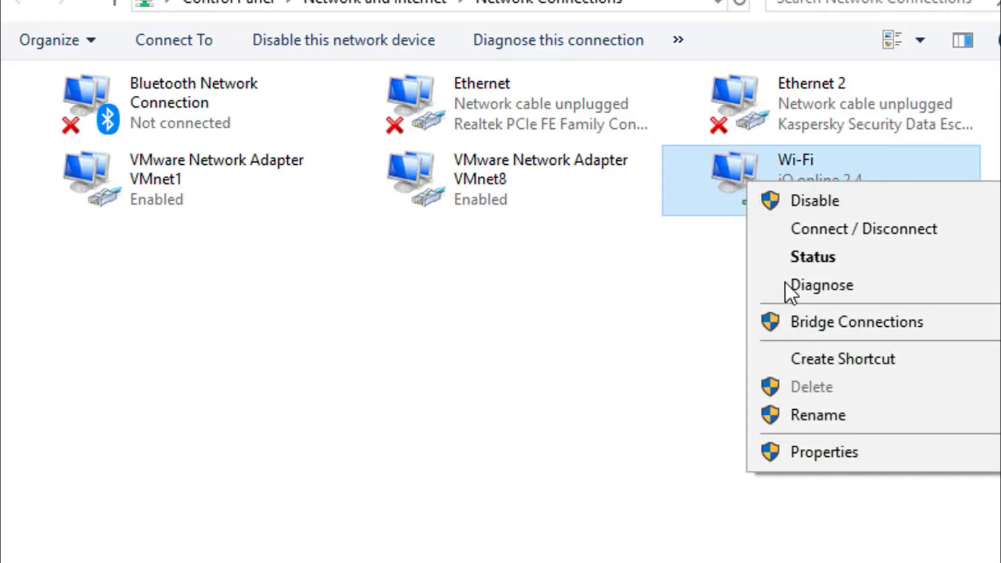
pyautogui.click(797, 421)
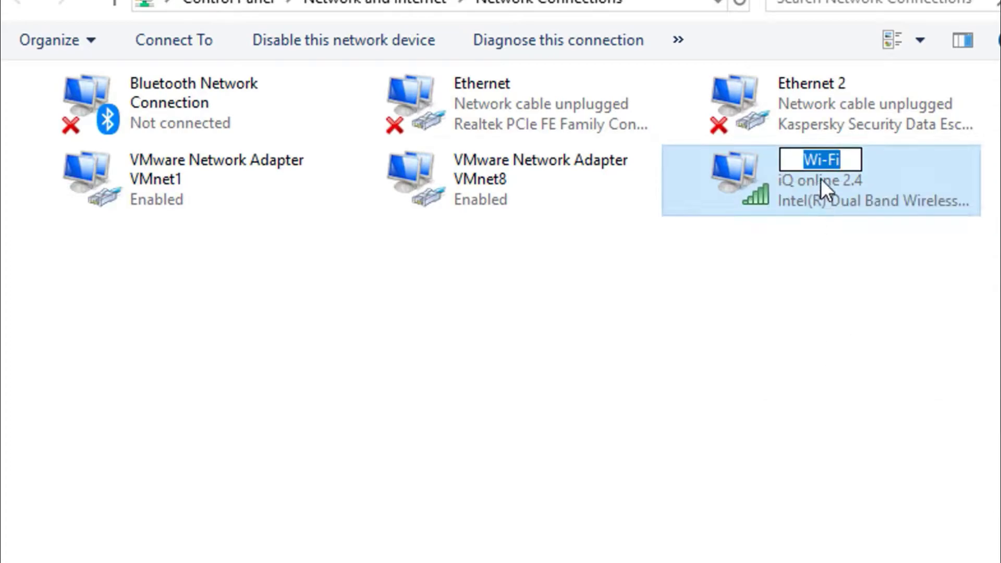
pyautogui.rightClick(819, 159)
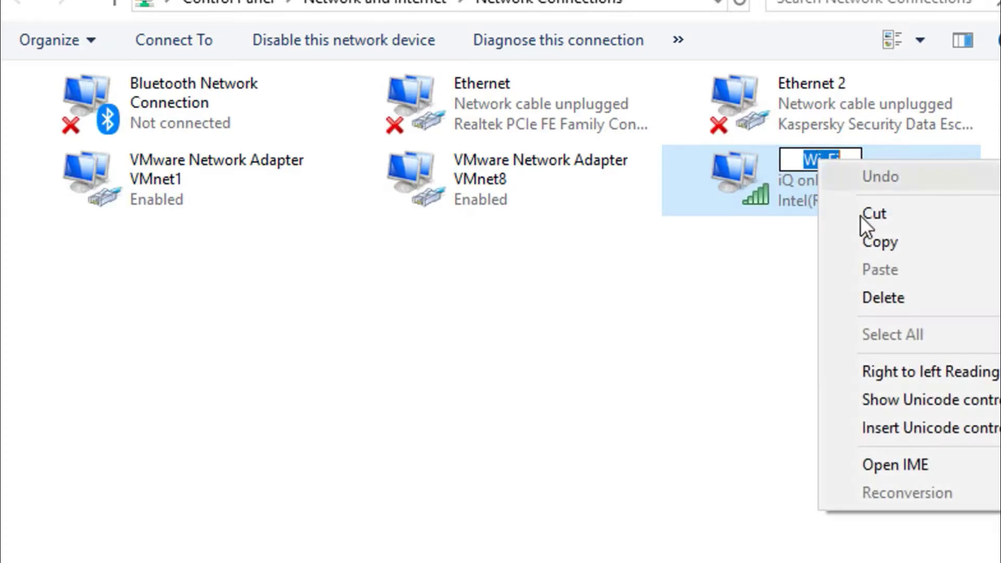
pyautogui.click(869, 242)
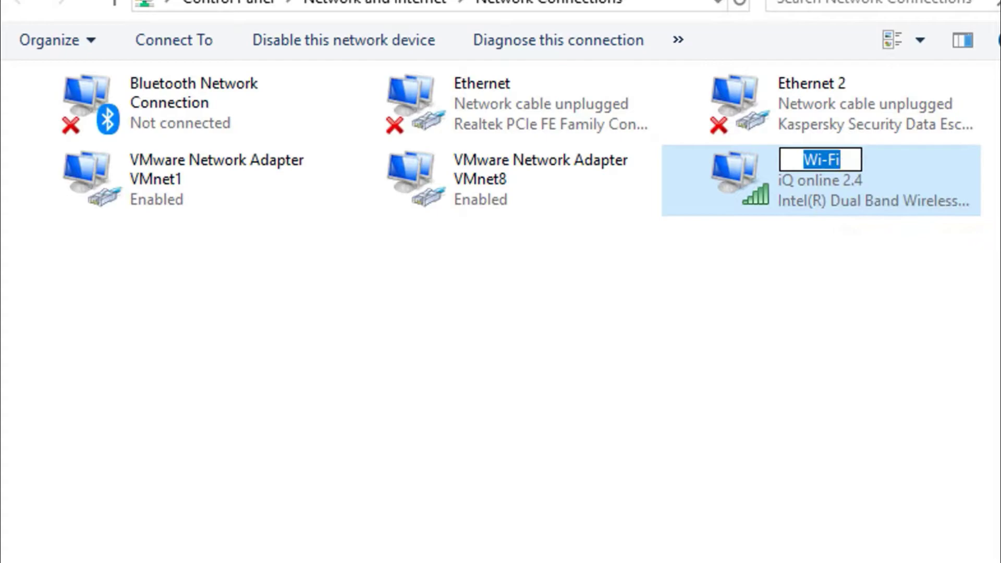
pyautogui.hotkey('alt', 'Tab')
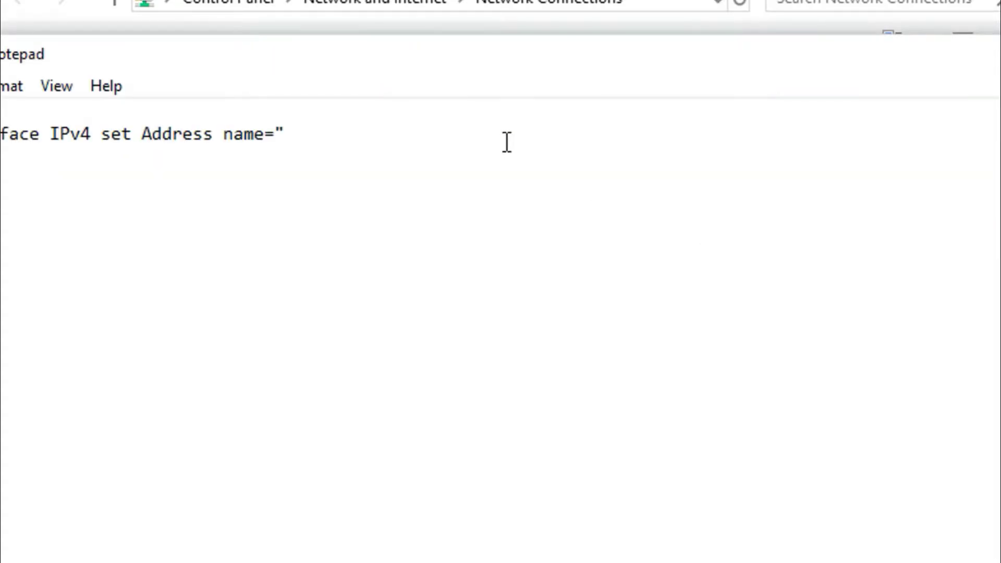
# - Finish the line: name="Wi-Fi" static 192.168.1.25 255.255.255.0 192.168.1.1
pyautogui.hotkey('ctrl', 'v')
pyautogui.write('"')
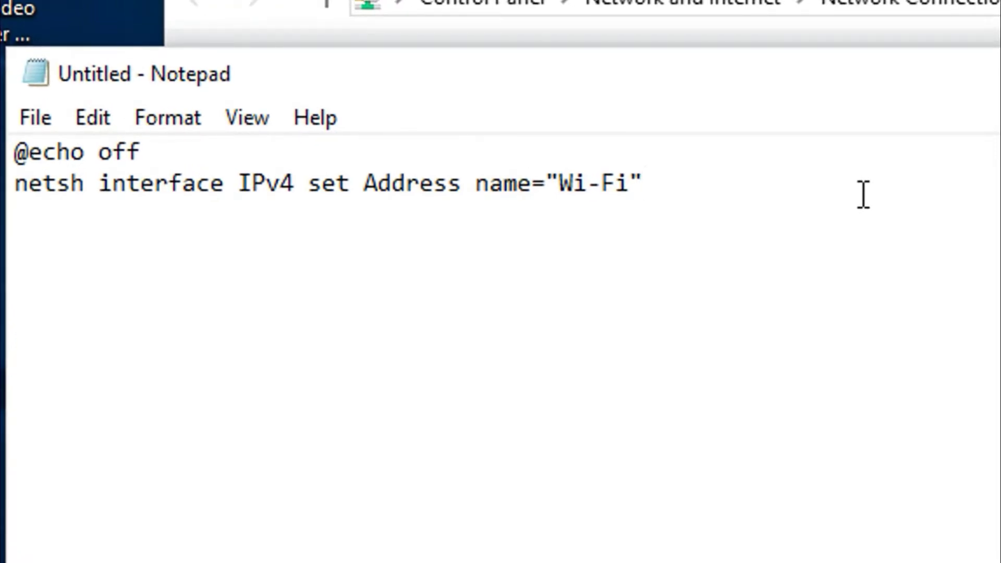
pyautogui.write(' static')
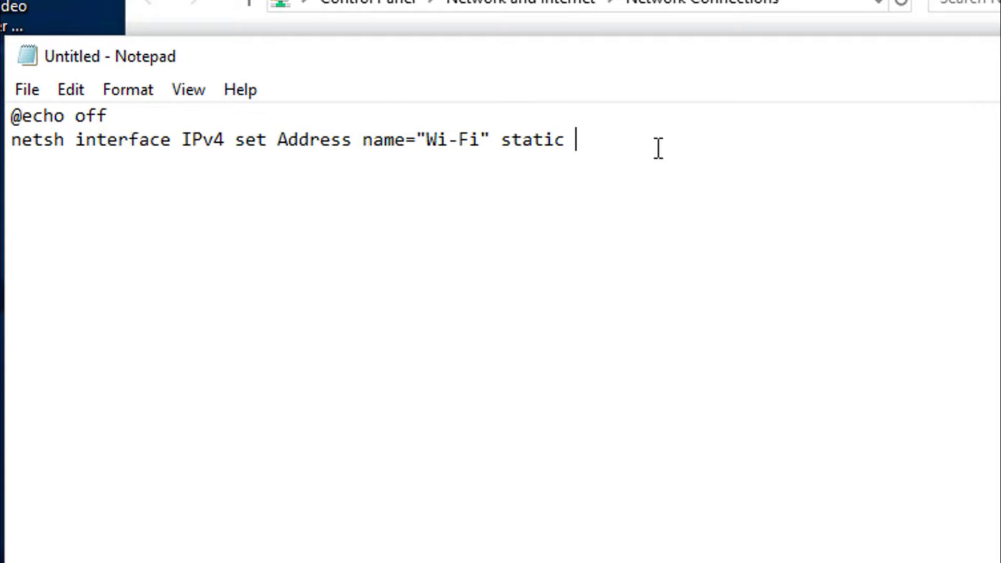
pyautogui.write('192.168.')
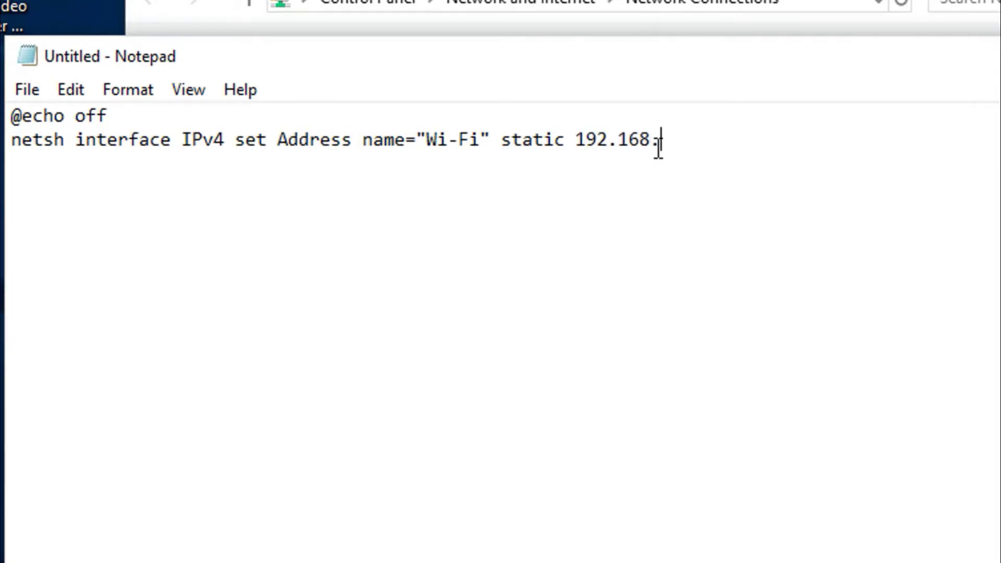
pyautogui.write('1.25 255.255.')
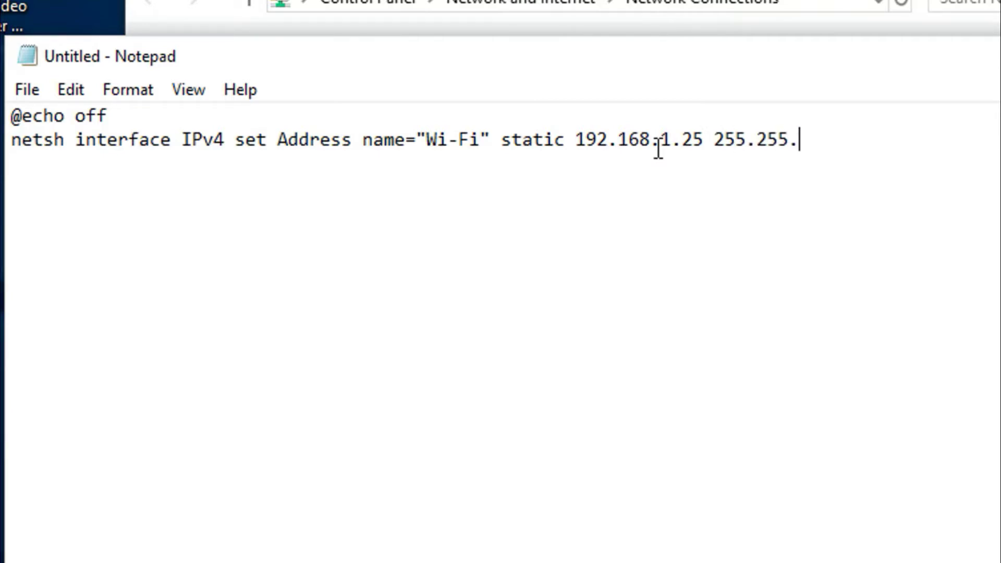
pyautogui.write('255.0 ')
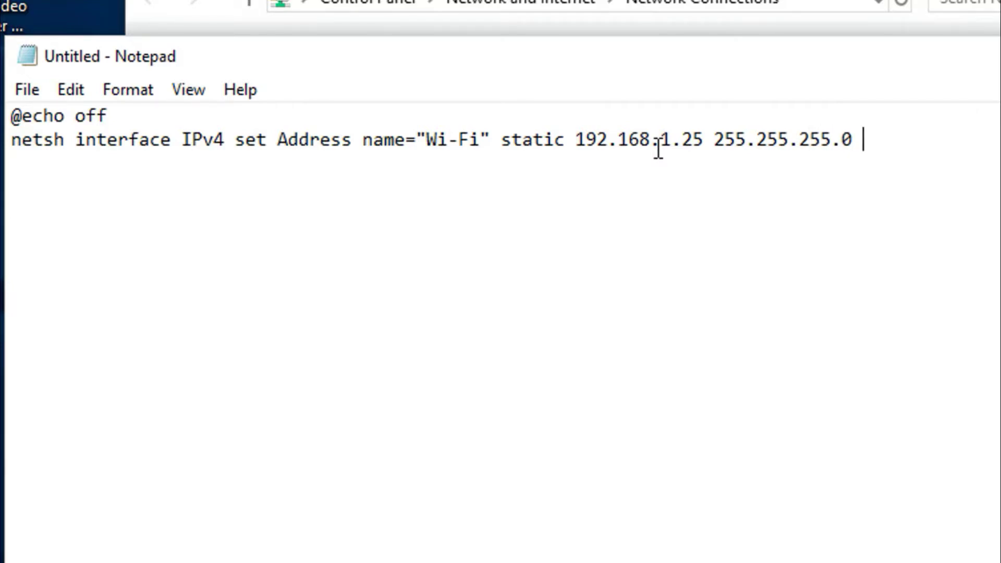
pyautogui.write('192.168.1')
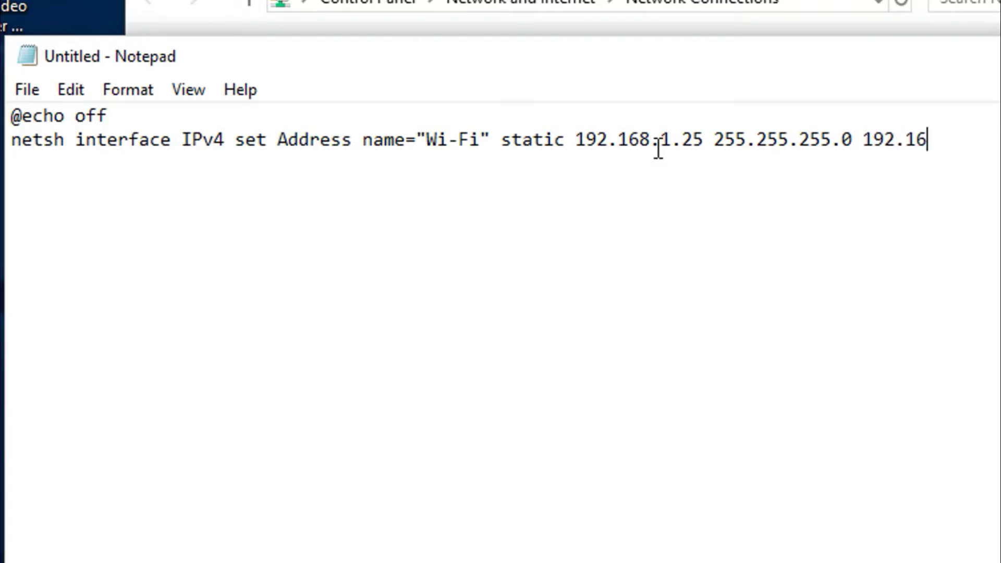
pyautogui.write('.1')
pyautogui.press('Return')
pyautogui.press('Return')
pyautogui.write('@echo off')
pyautogui.press('Return')
pyautogui.write('netsh interface ')
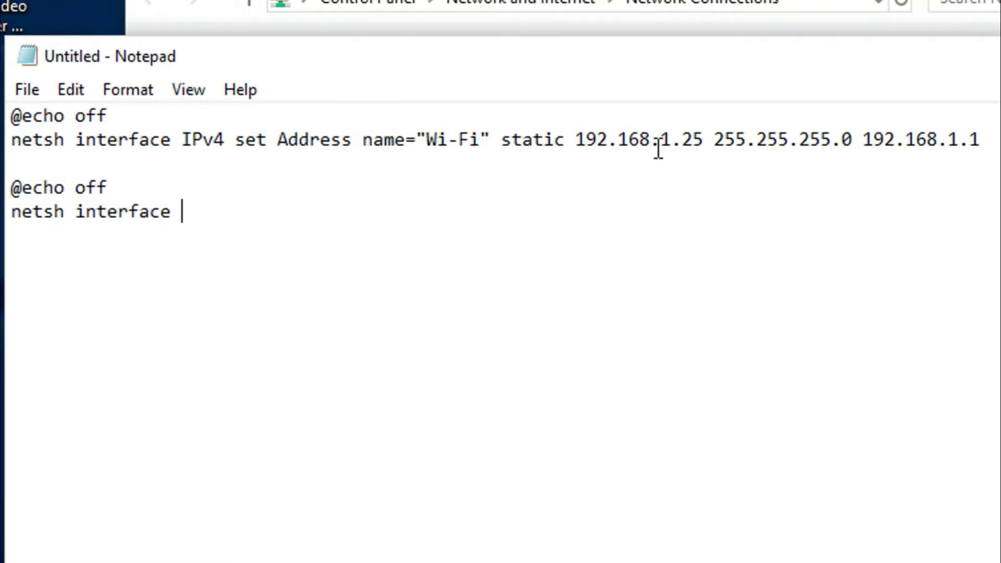
pyautogui.write('IPv4')
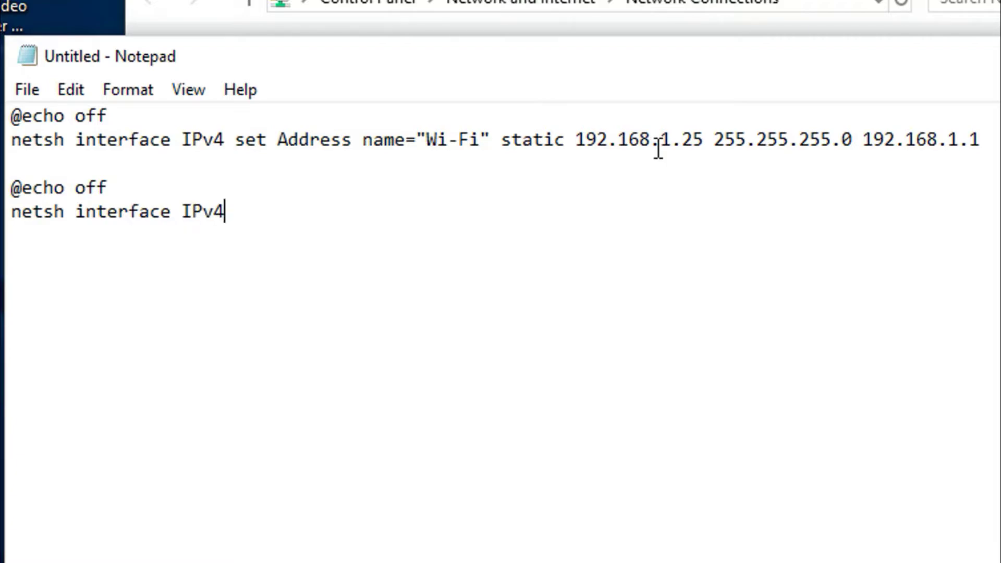
pyautogui.write('set dns')
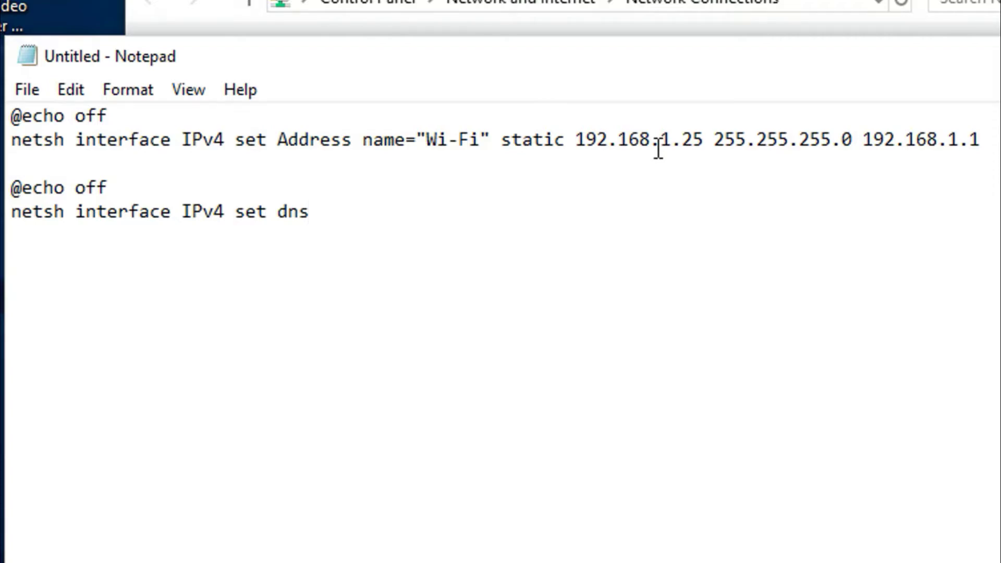
pyautogui.write(' name="Wi-Fi')
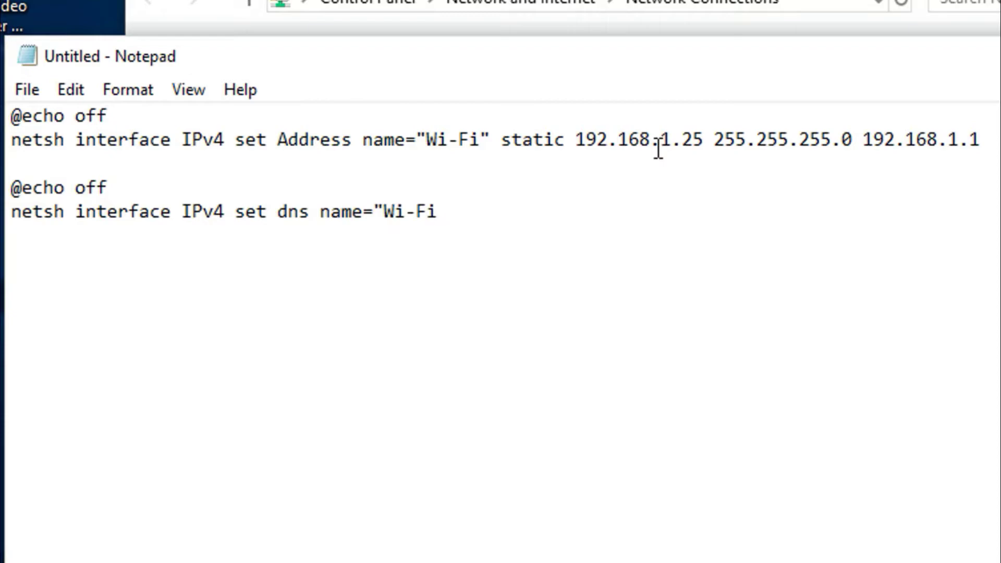
pyautogui.write('"')
pyautogui.write('static 1')
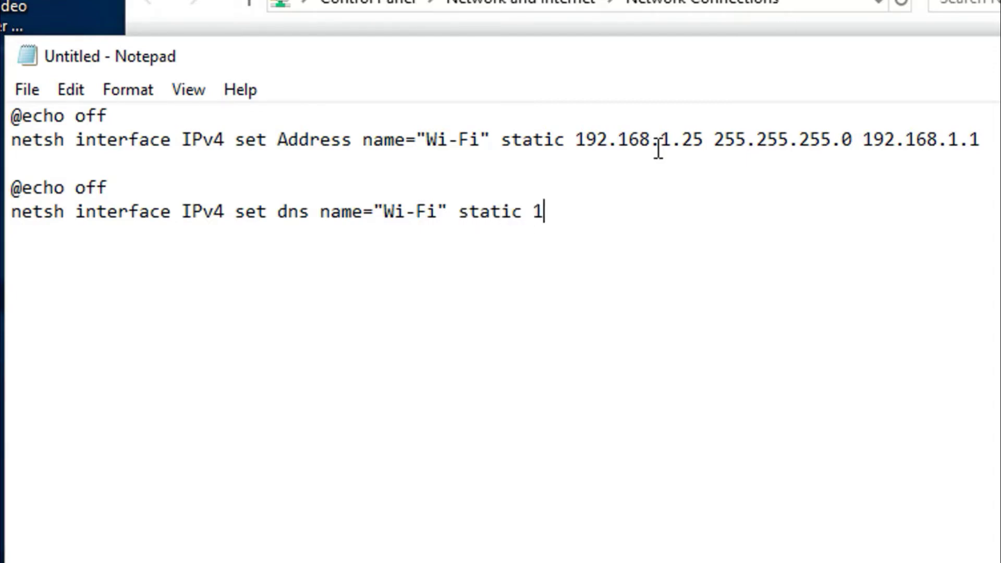
pyautogui.write('92.168.')
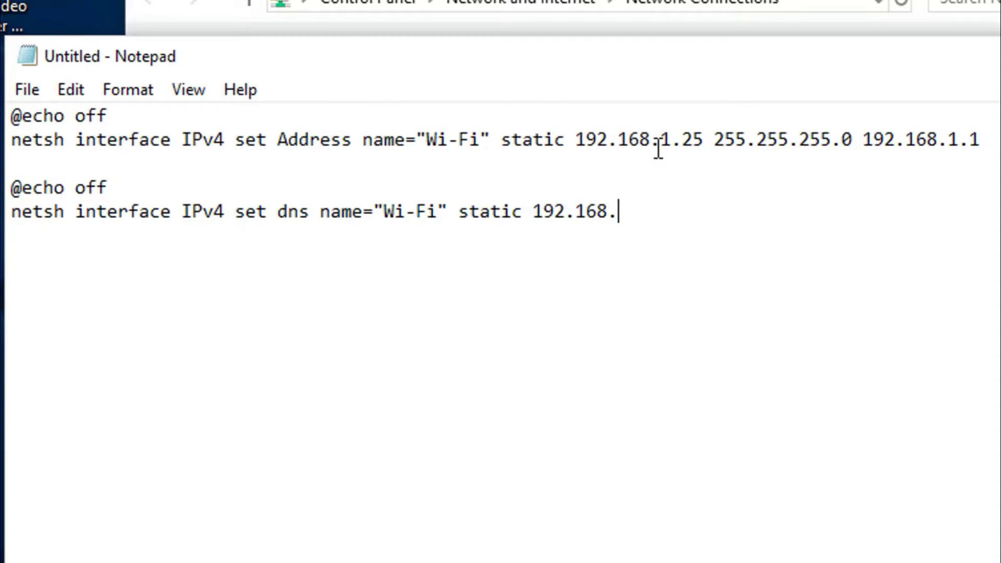
pyautogui.write('1.10')
# - Save the script to the desktop as "Set Static IP.bat", with the name in quotes
pyautogui.click(29, 93)
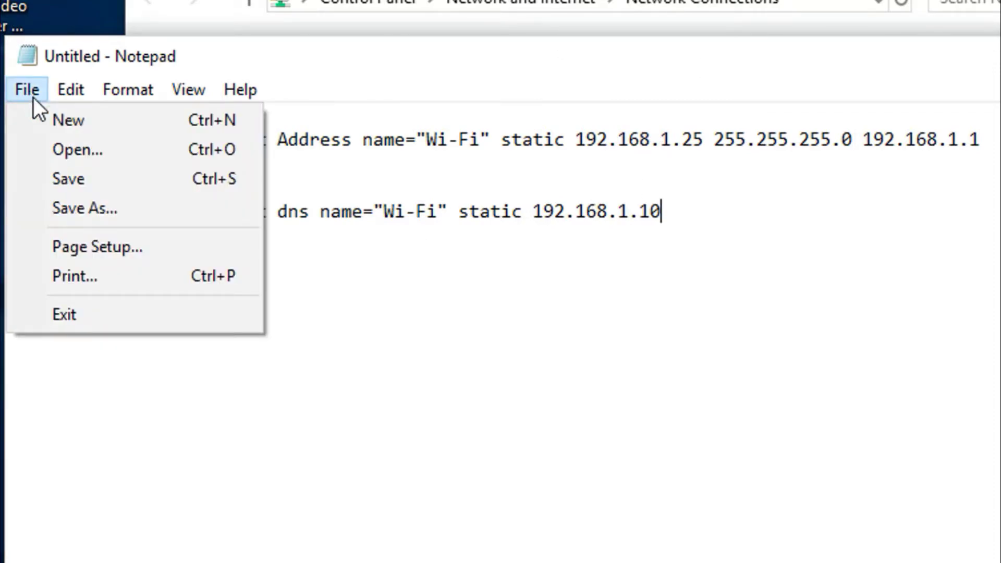
pyautogui.click(149, 182)
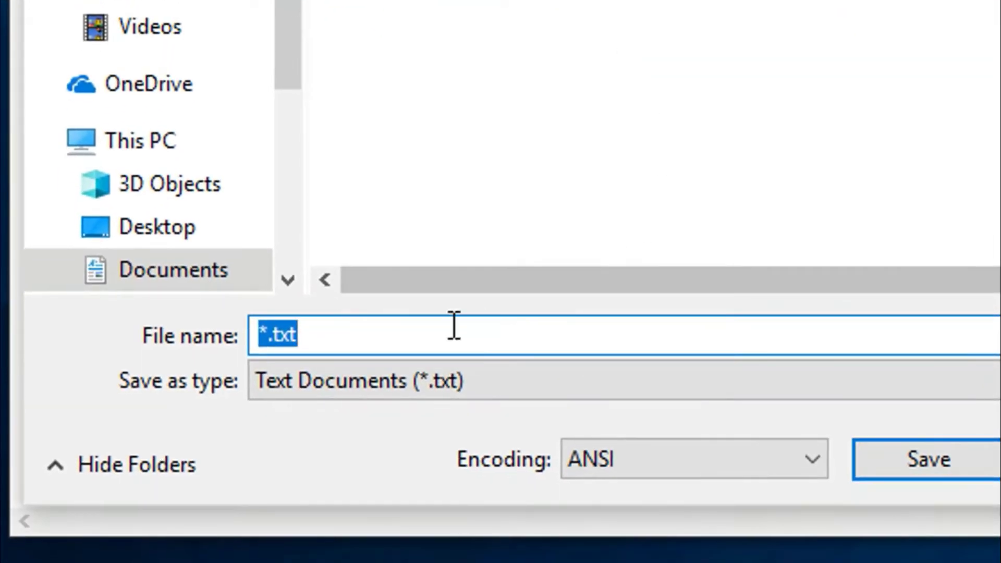
pyautogui.write('Se')
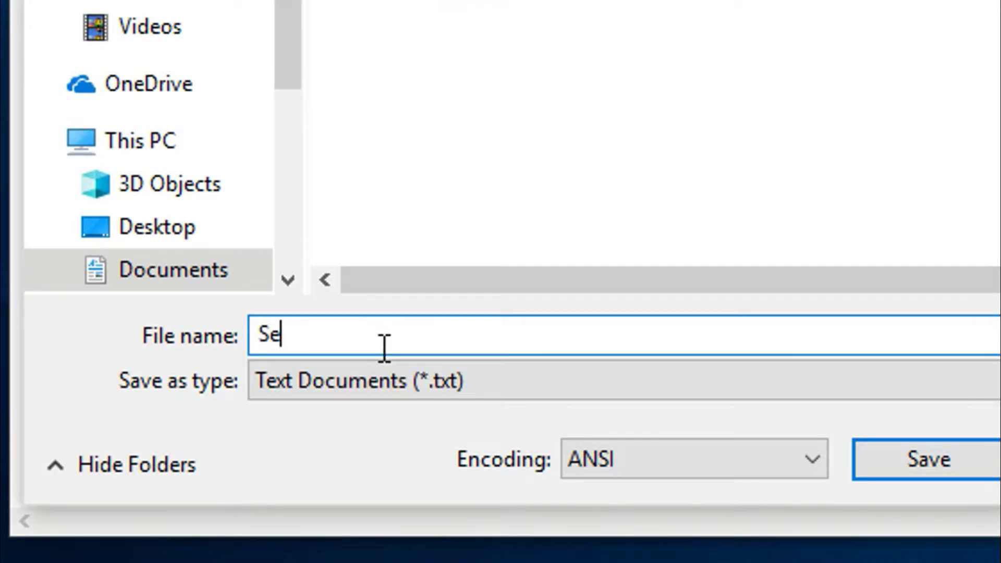
pyautogui.write('t Static IP')
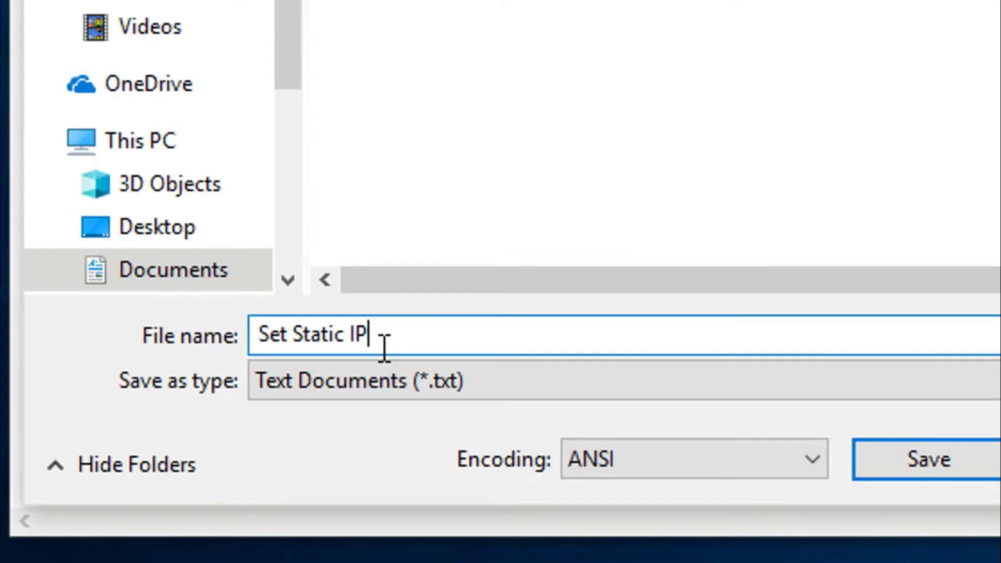
pyautogui.write('.bat"')
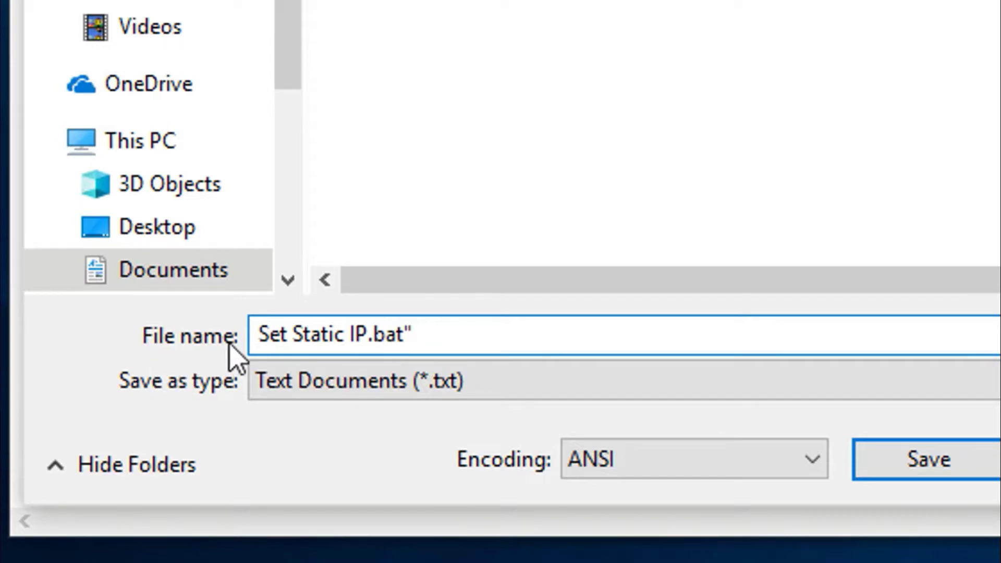
pyautogui.click(258, 333)
pyautogui.write('"')
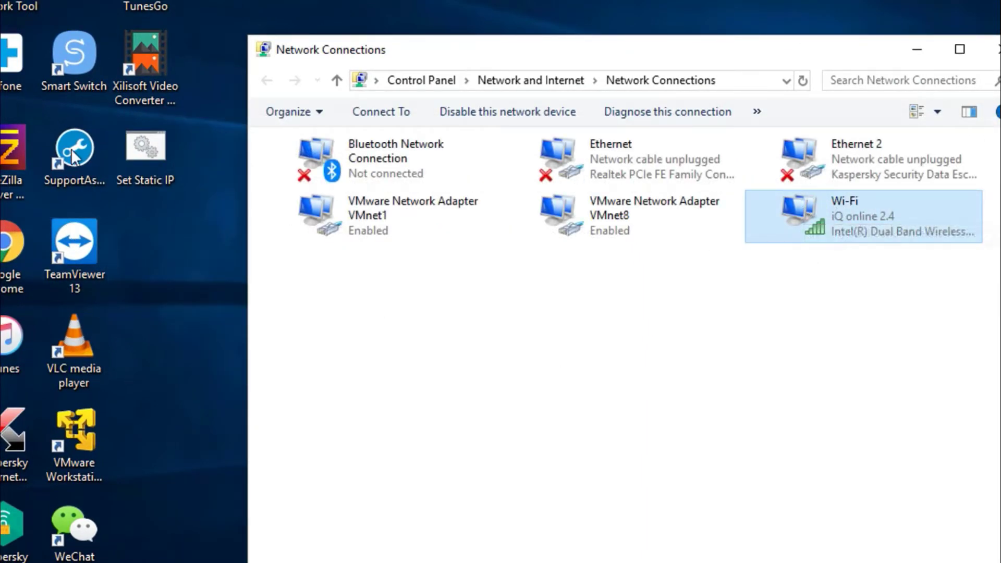
pyautogui.rightClick(802, 209)
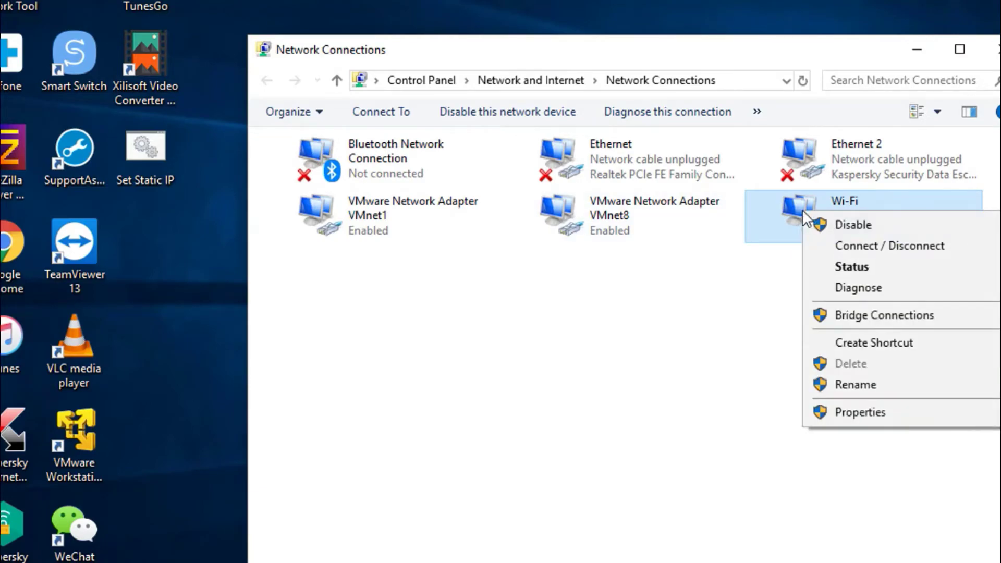
pyautogui.click(863, 408)
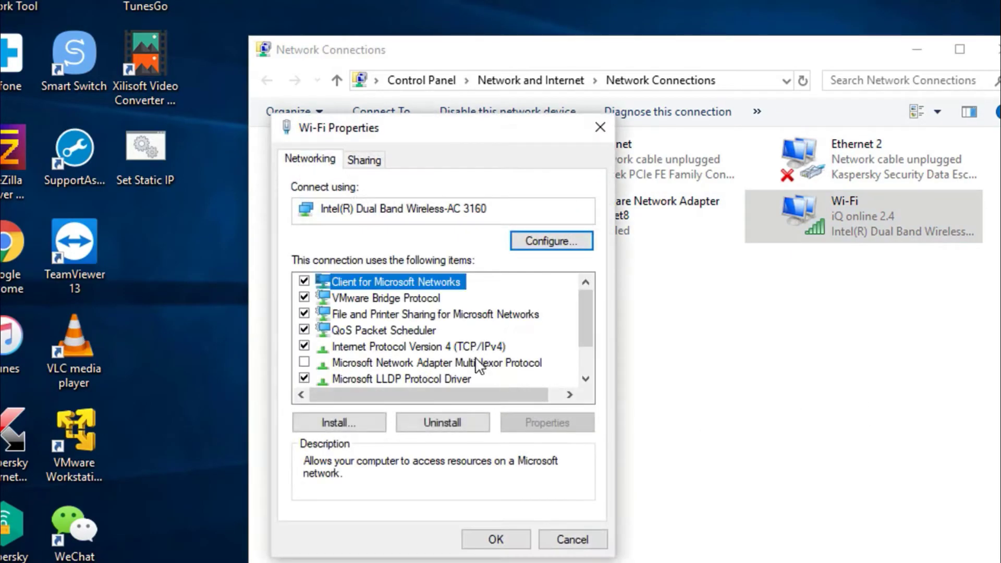
pyautogui.doubleClick(470, 346)
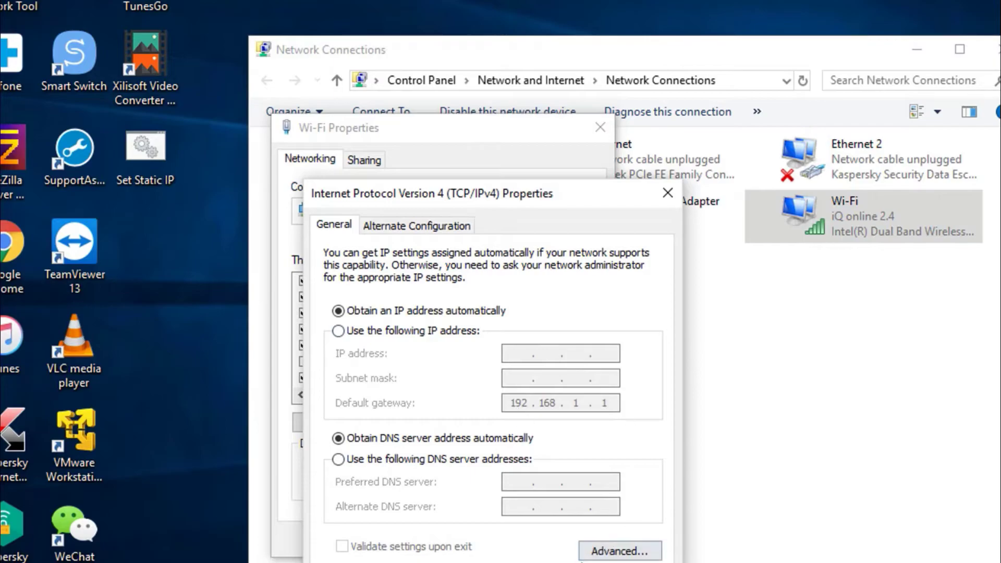
pyautogui.press('Escape')
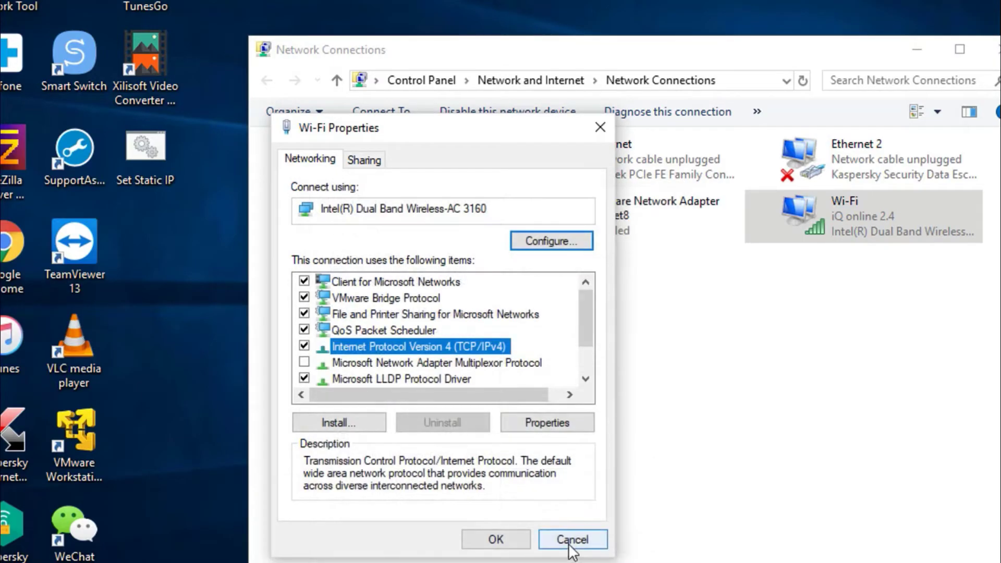
pyautogui.click(574, 540)
pyautogui.click(154, 157)
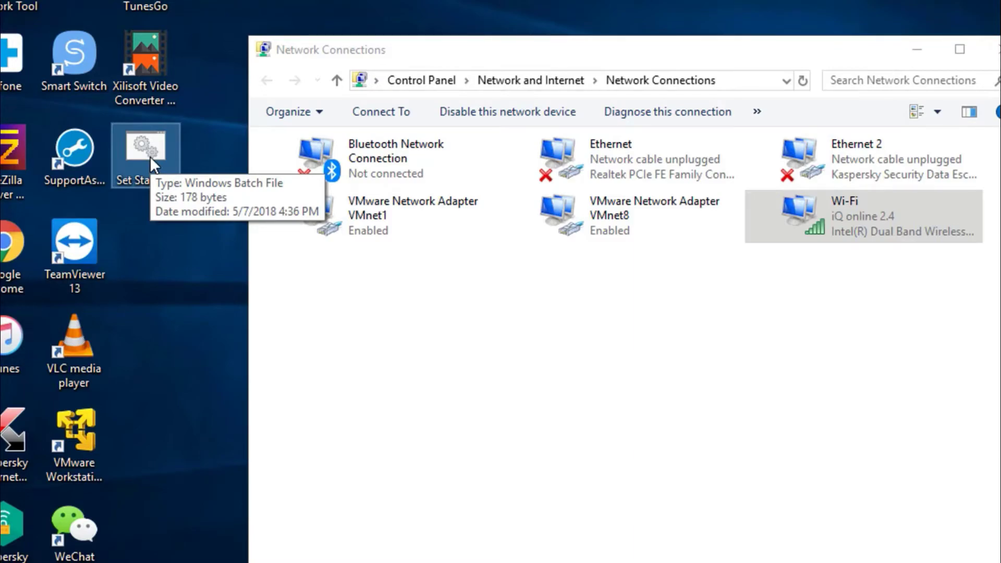
# - Run Set Static IP.bat as administrator and verify Wi-Fi IPv4 shows 192.168.1.25, gateway 192.168.1.1, DNS 192.168.1.10
pyautogui.rightClick(149, 155)
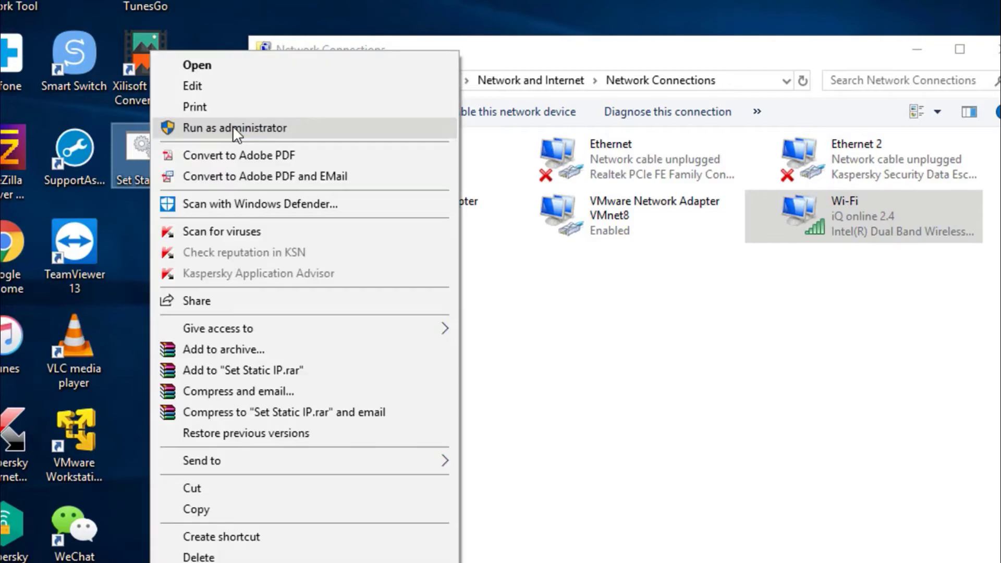
pyautogui.click(232, 128)
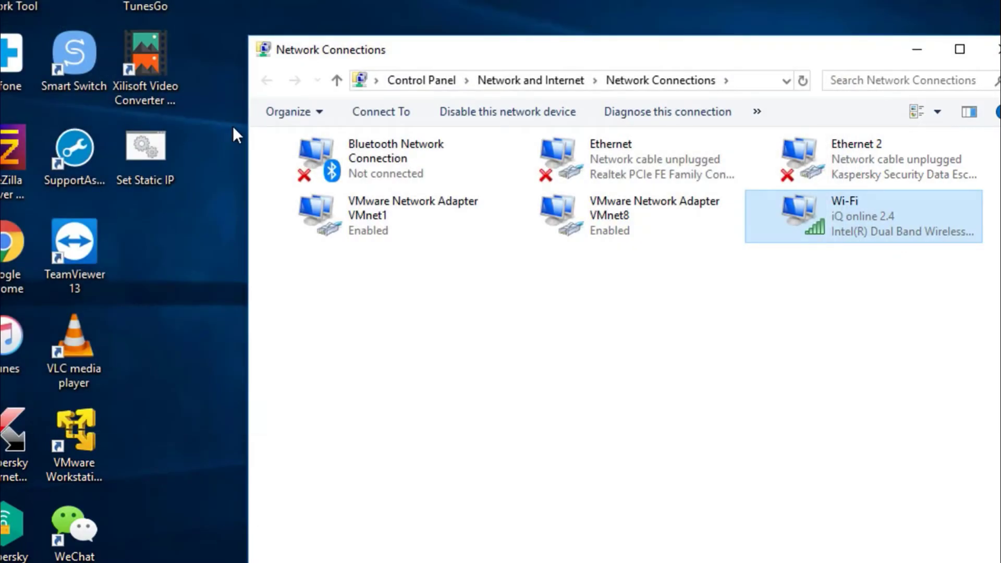
pyautogui.rightClick(805, 212)
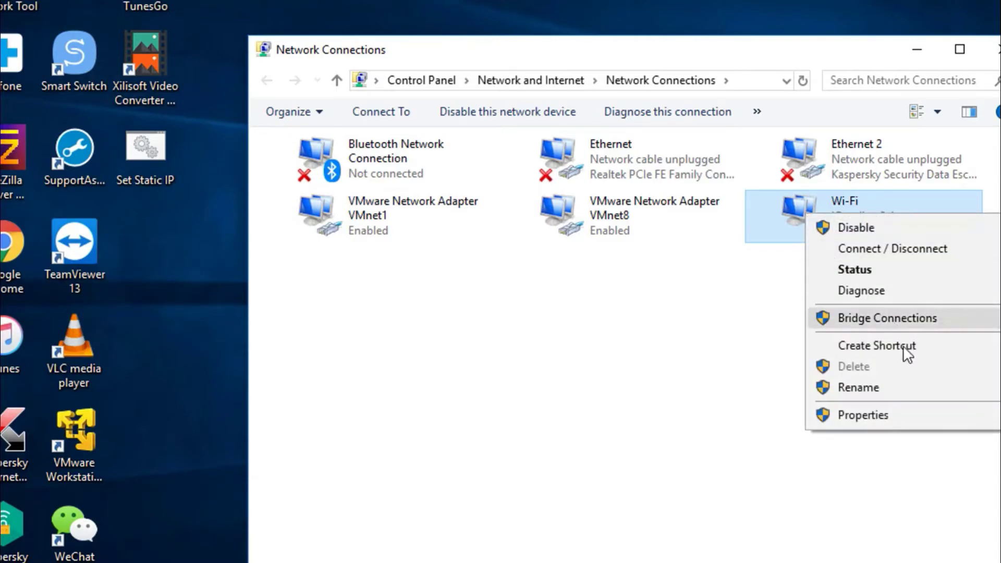
pyautogui.click(855, 415)
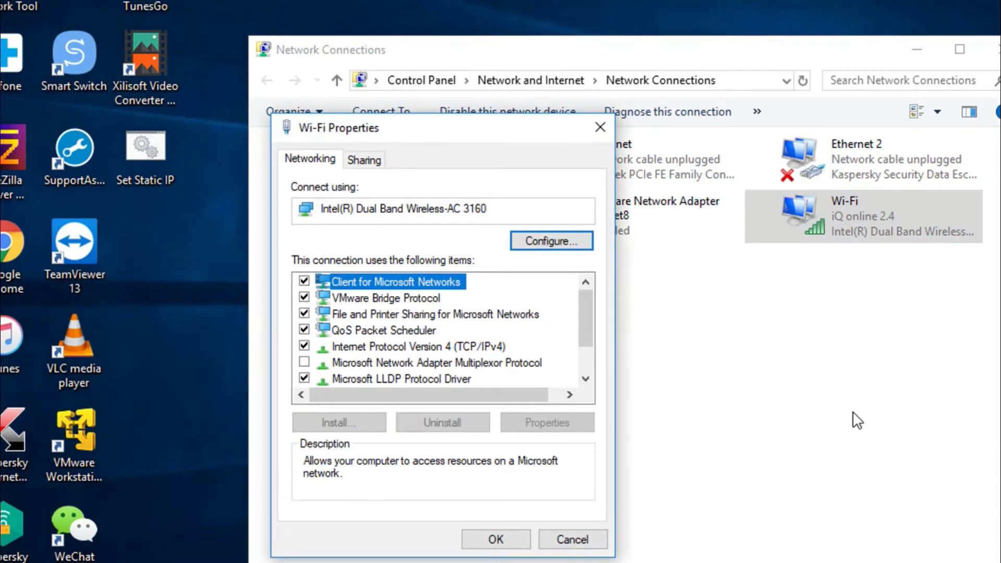
pyautogui.doubleClick(484, 347)
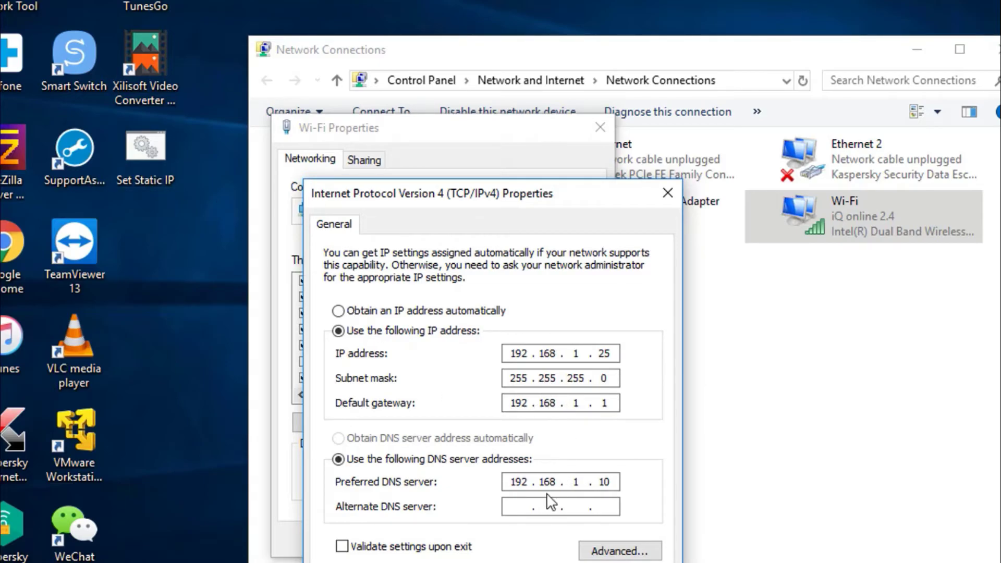
pyautogui.press('Return')
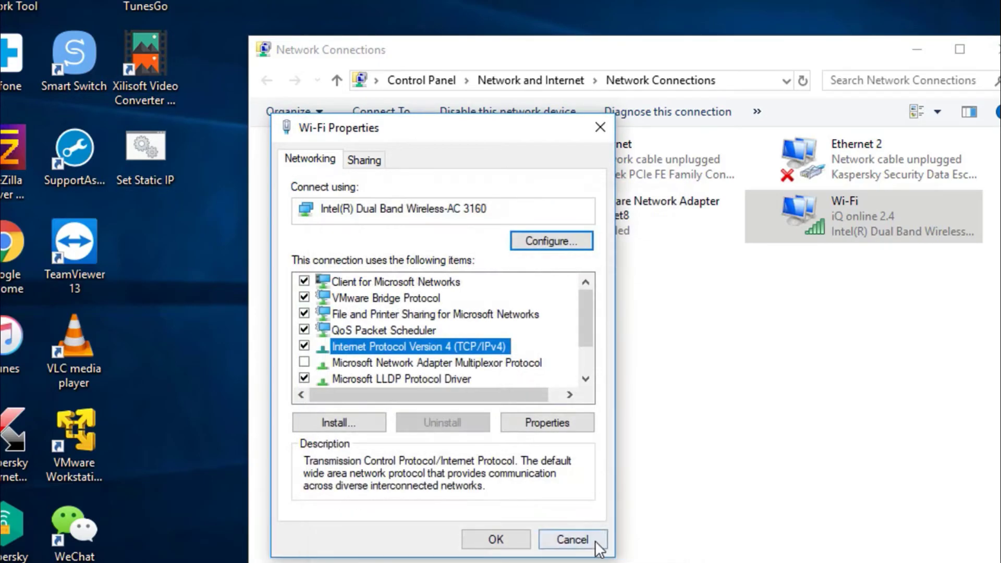
pyautogui.click(592, 540)
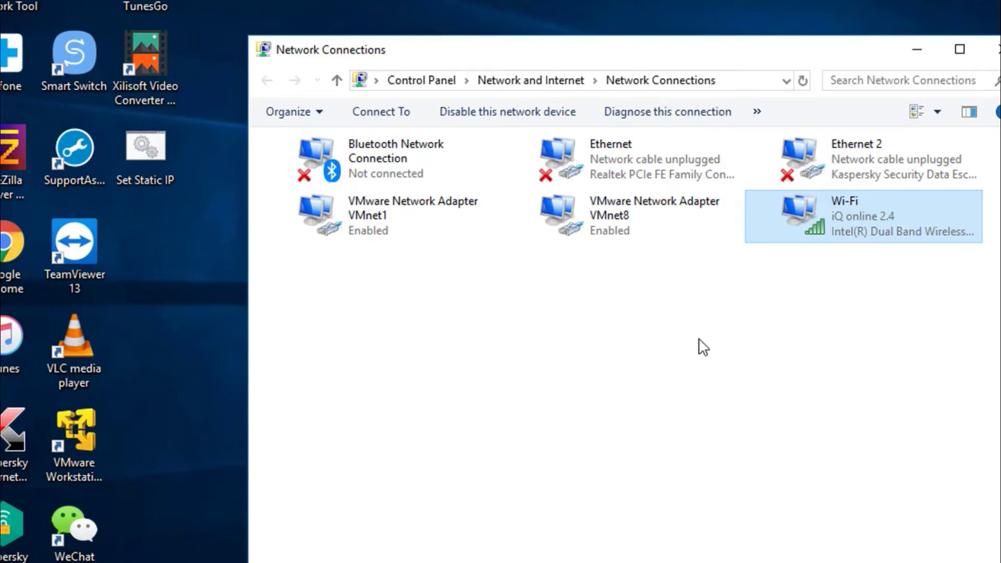
pyautogui.press('super+r')
pyautogui.press('Return')
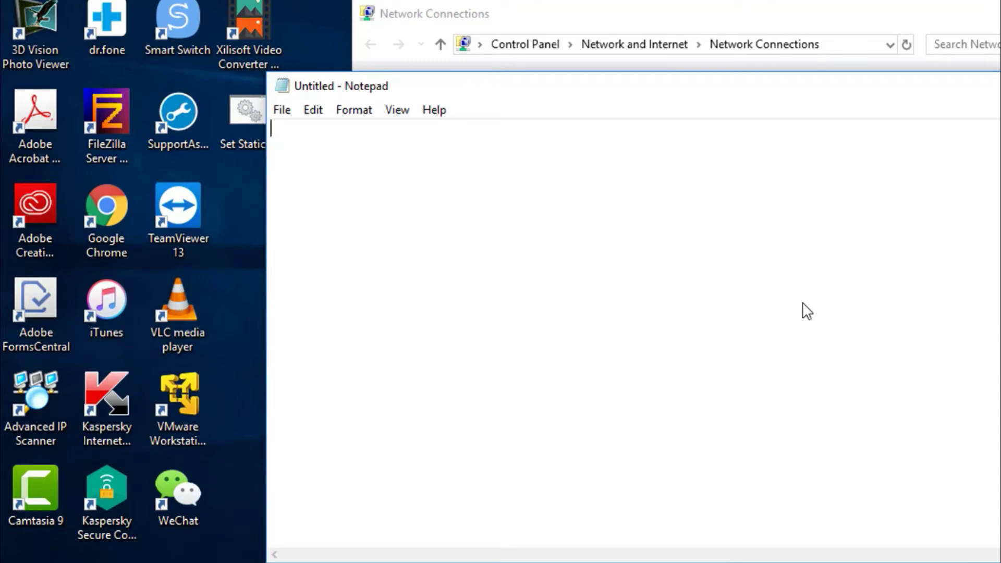
pyautogui.write('@echo off')
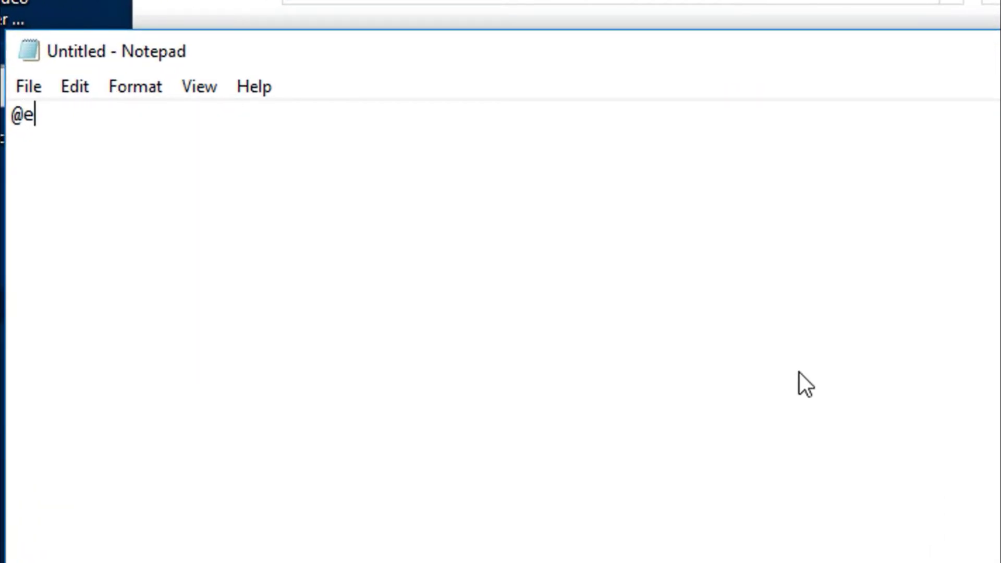
pyautogui.press('Return')
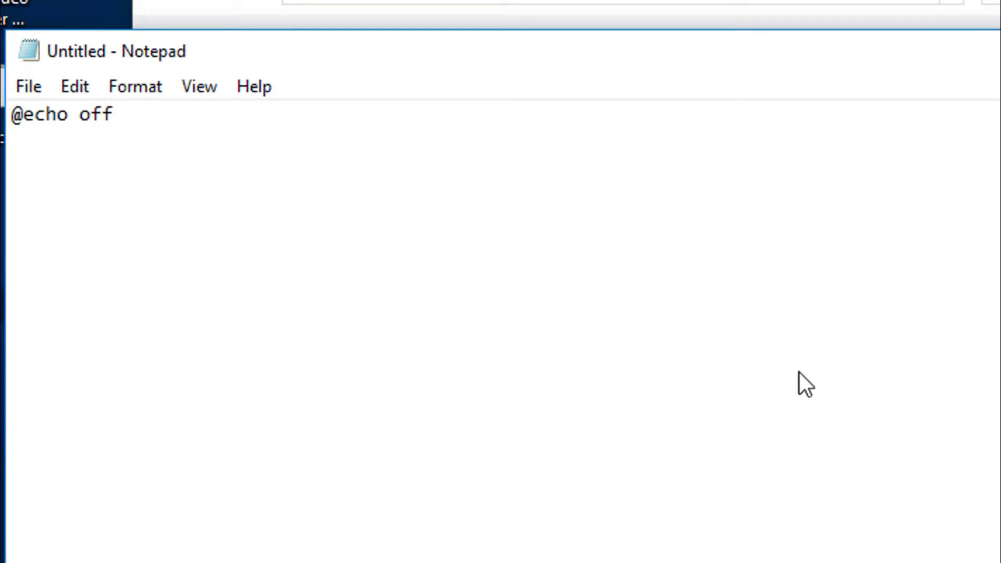
pyautogui.write('netsh ')
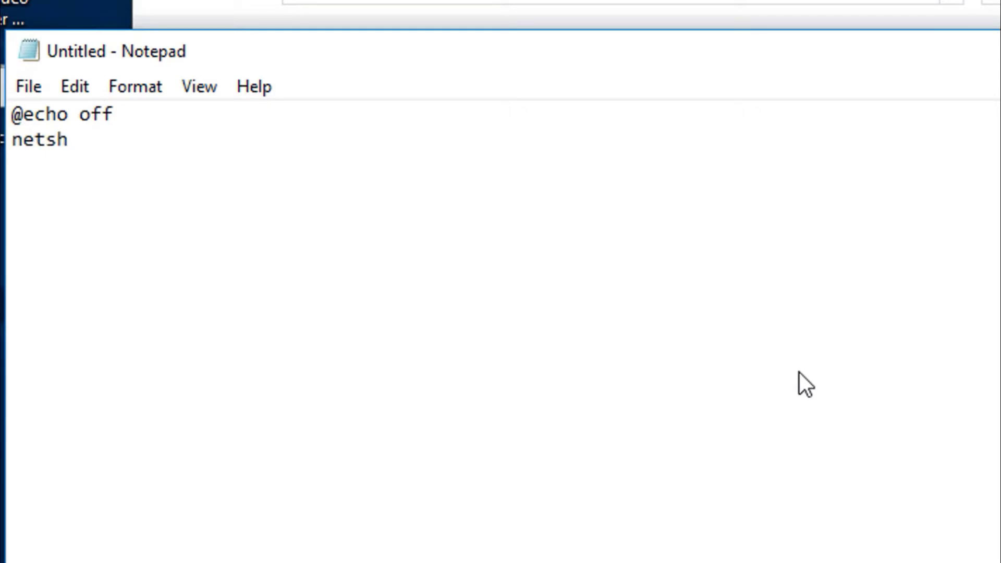
pyautogui.write('interface ')
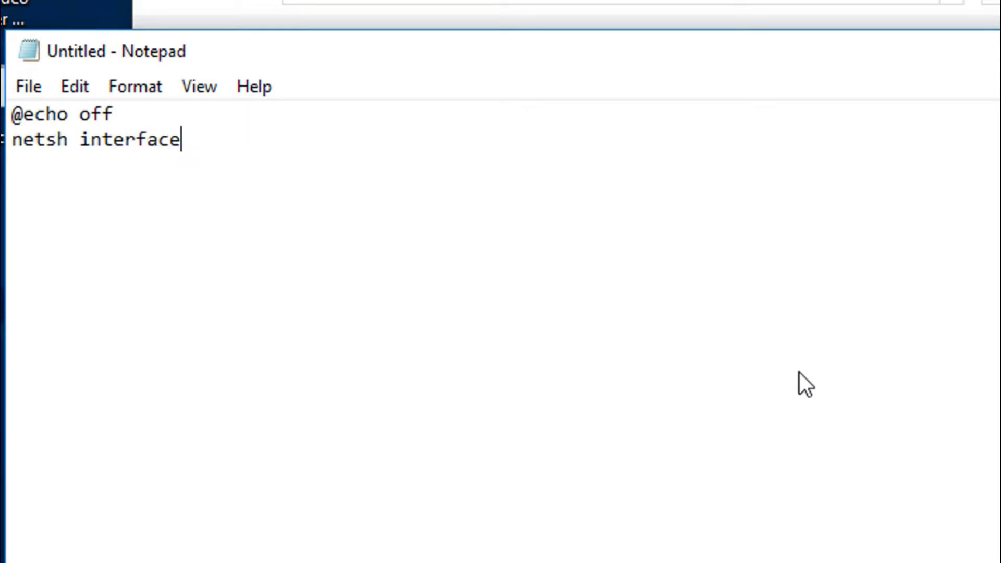
pyautogui.write('IPv')
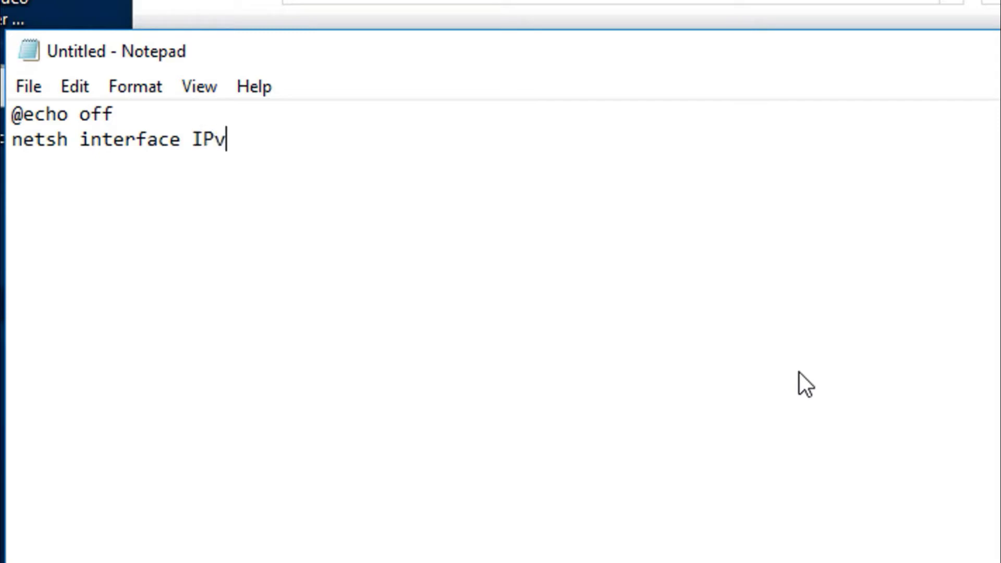
pyautogui.write('4 set a')
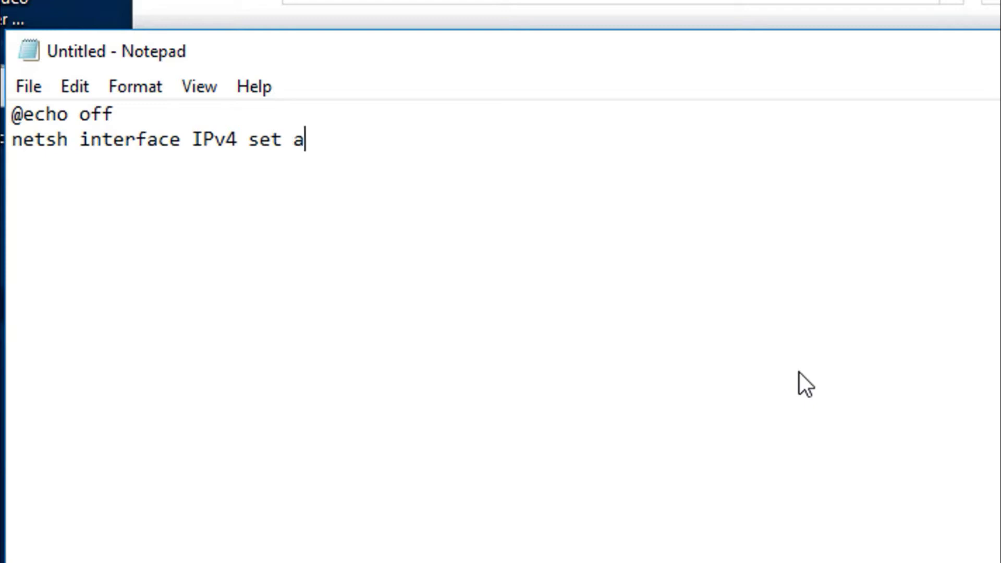
pyautogui.write('ddress na')
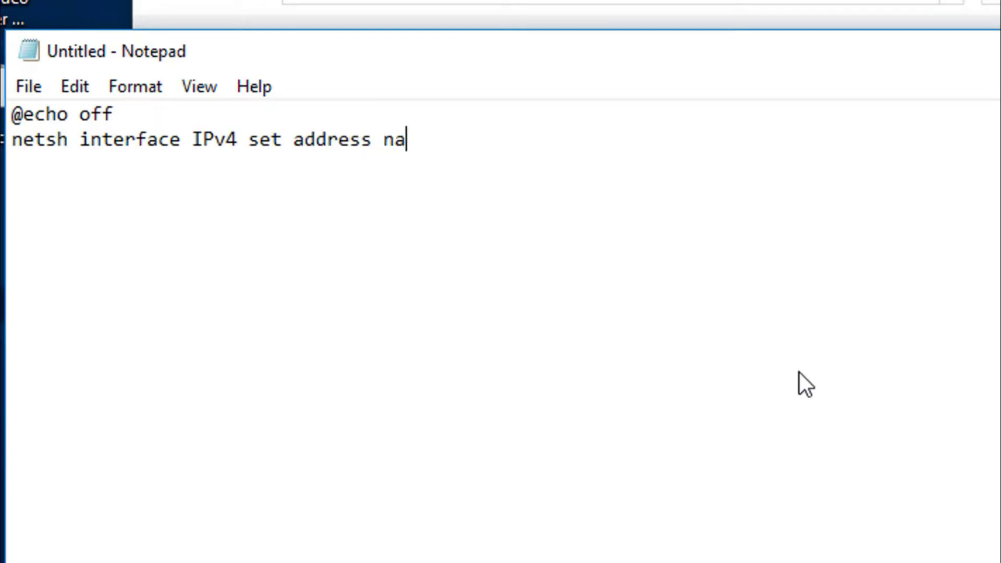
pyautogui.write('me="')
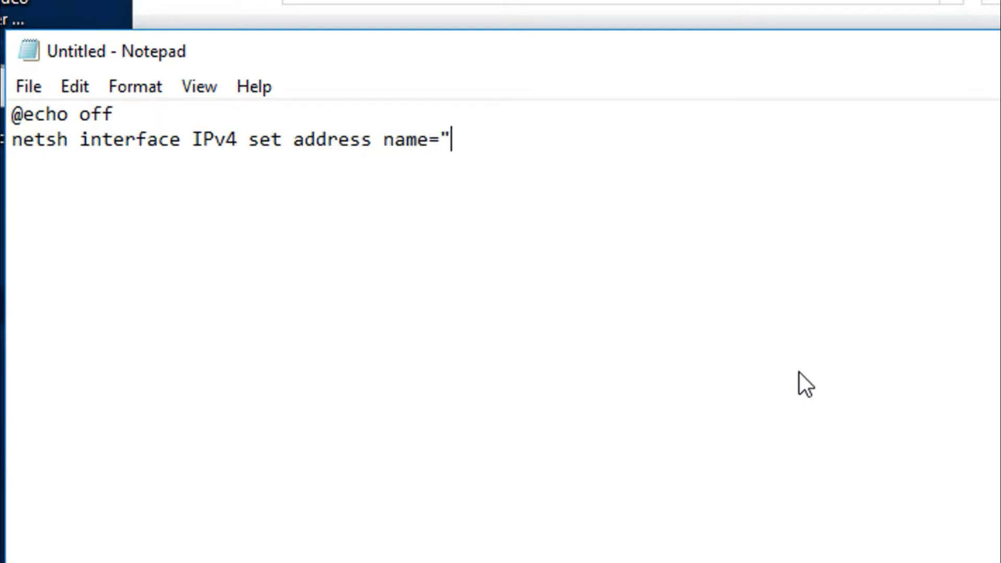
pyautogui.write('Wi-Fi"')
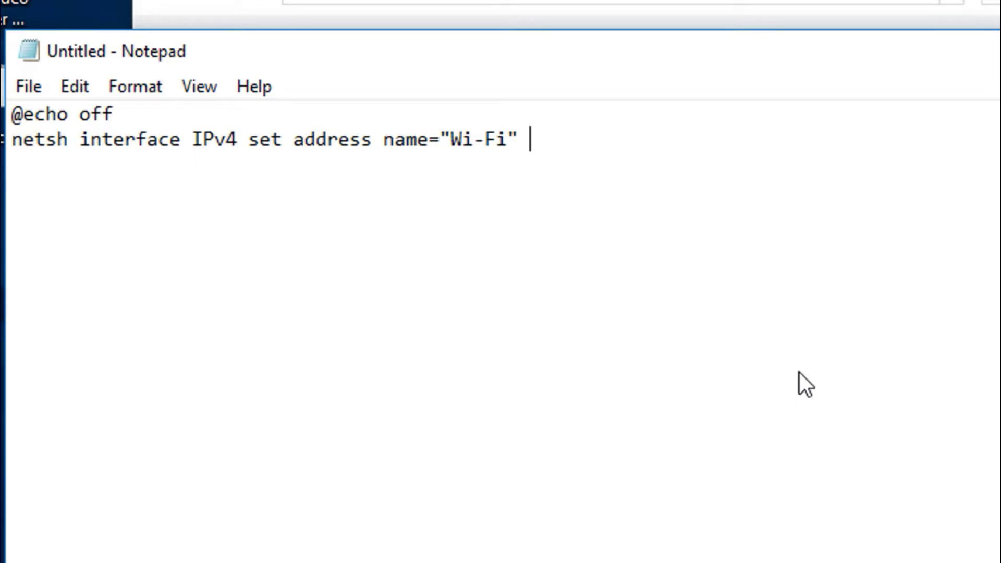
pyautogui.write('source')
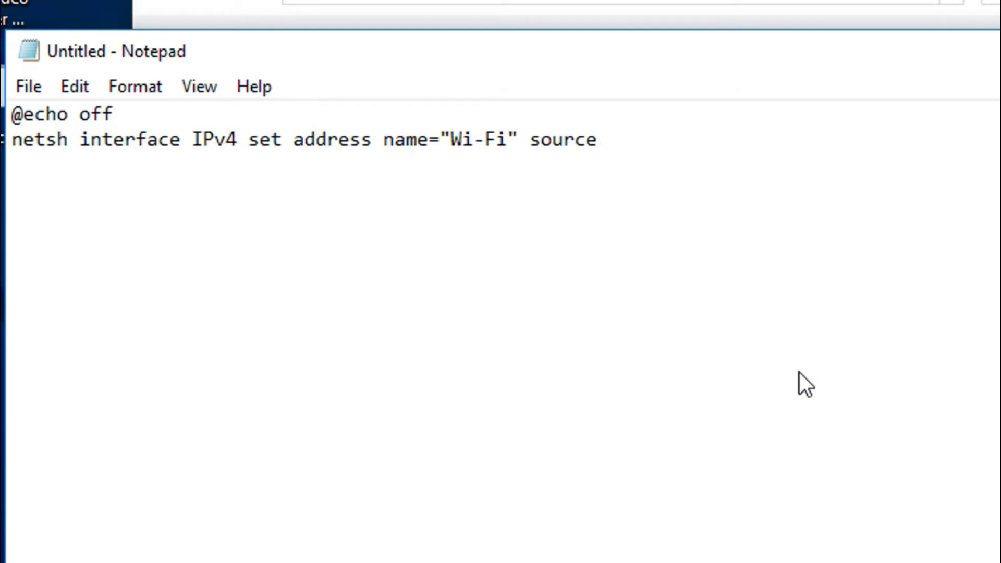
pyautogui.write('=dhcp')
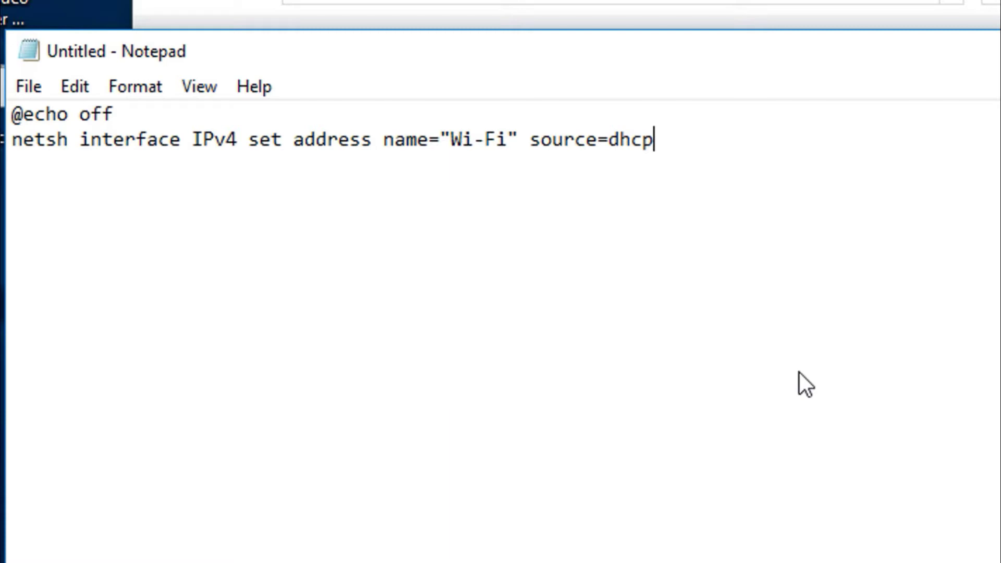
pyautogui.press('Return')
pyautogui.press('Return')
pyautogui.write('@echo ')
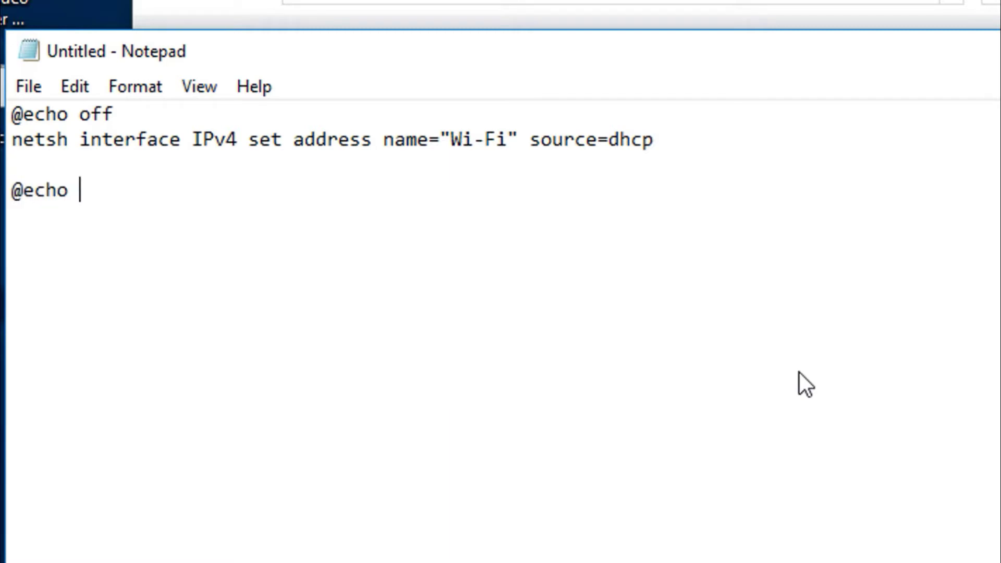
pyautogui.write('off')
pyautogui.press('Return')
pyautogui.write('netsh ')
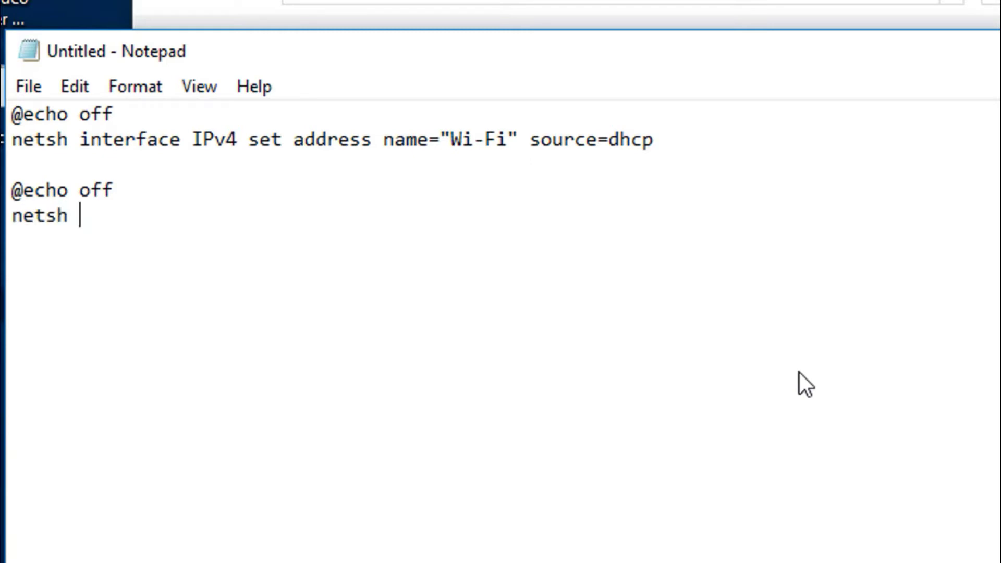
pyautogui.write('inter')
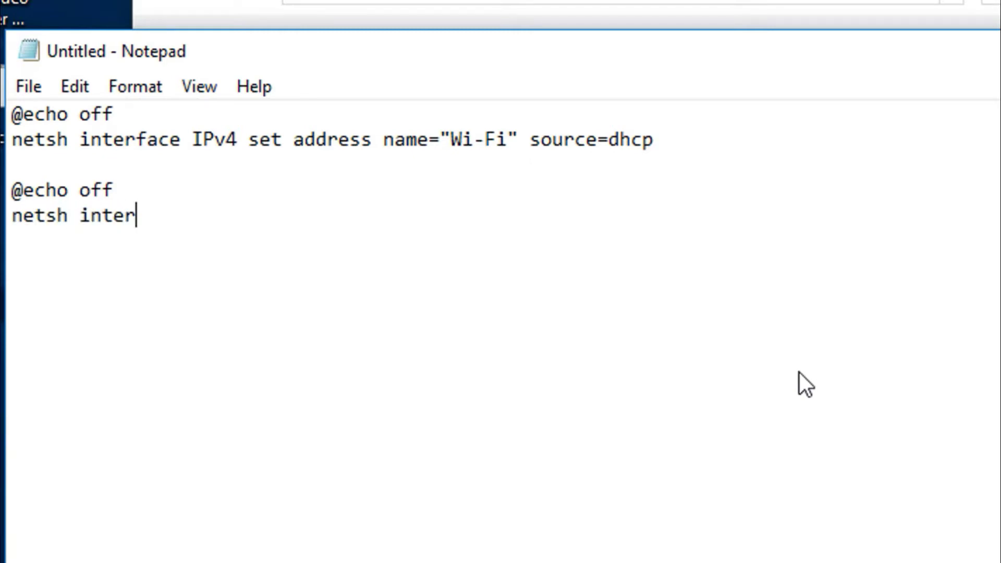
pyautogui.write('face I')
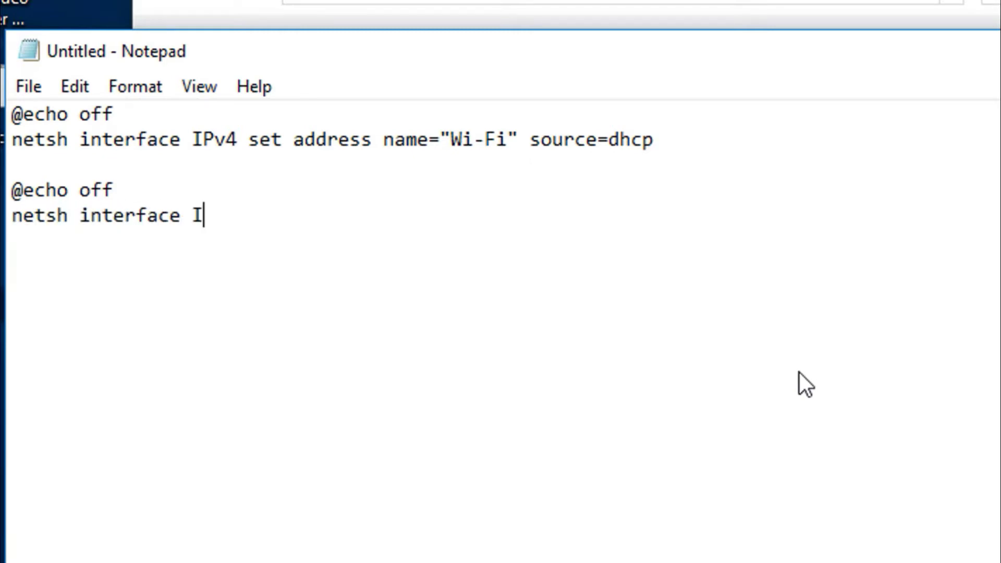
pyautogui.write('pv4 dns')
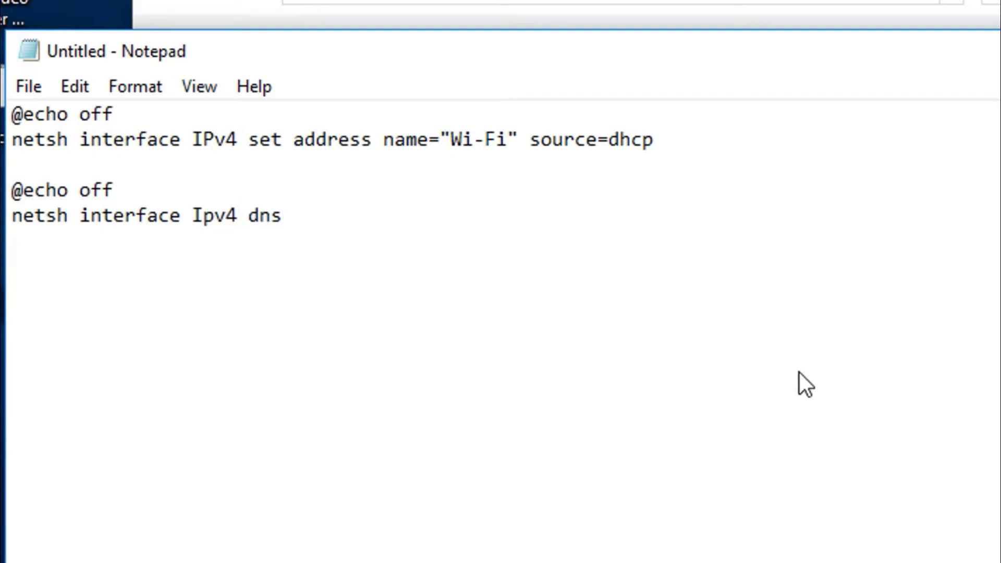
pyautogui.press('BackSpace')
pyautogui.press('BackSpace')
pyautogui.press('BackSpace')
pyautogui.write('set dns ')
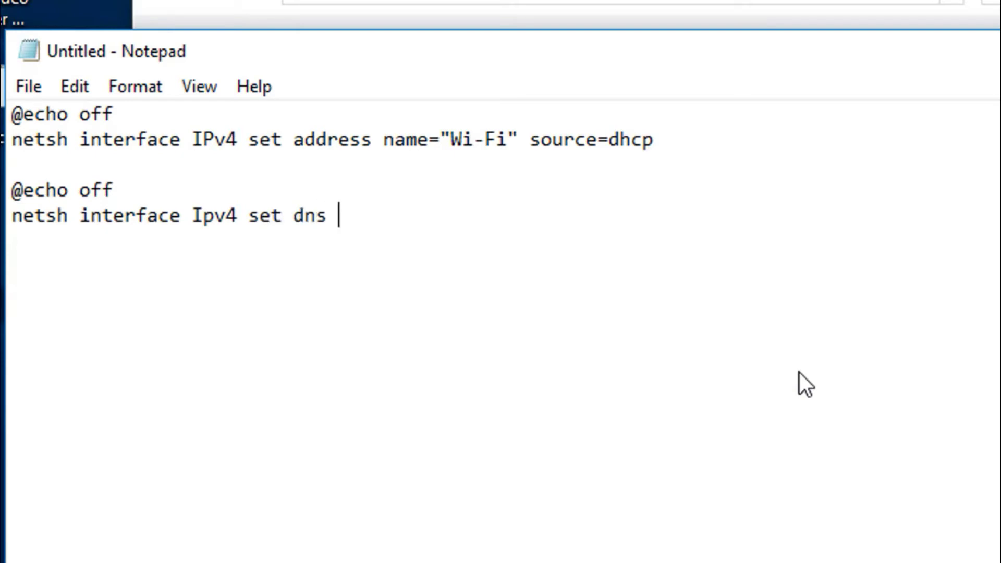
pyautogui.write('name="')
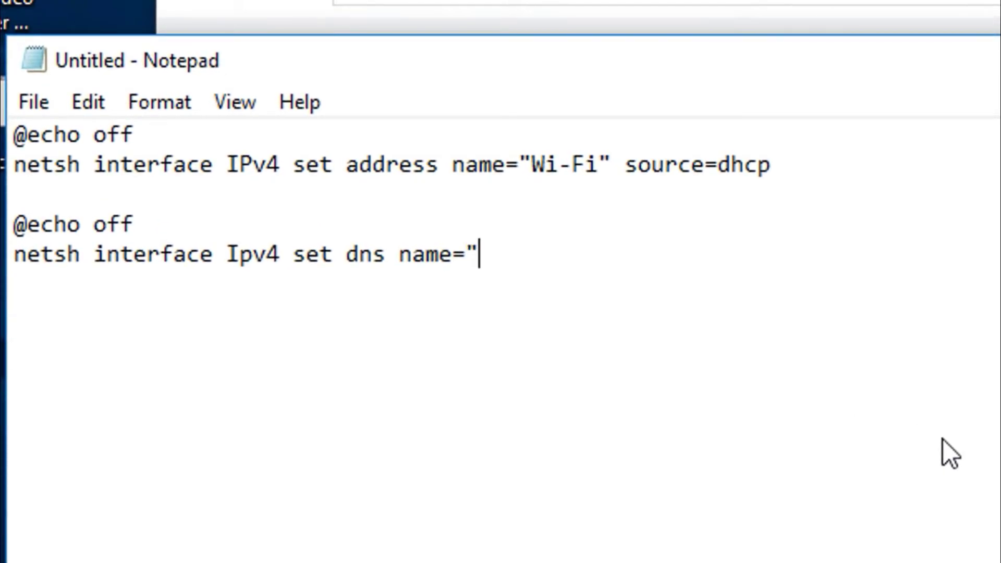
pyautogui.write('wif')
pyautogui.press('BackSpace')
pyautogui.press('BackSpace')
pyautogui.press('BackSpace')
pyautogui.write('Wi-Fi" s')
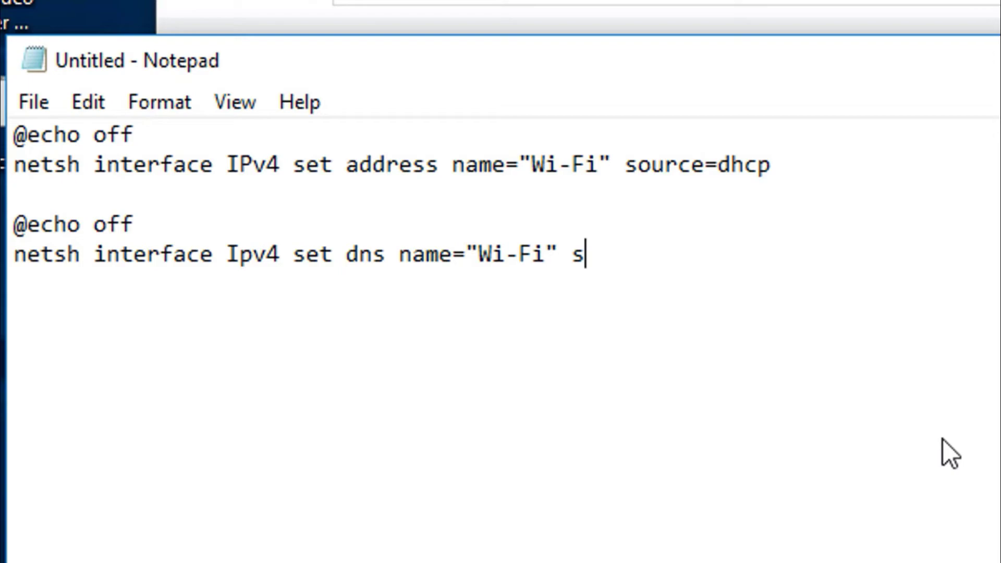
pyautogui.write('ource')
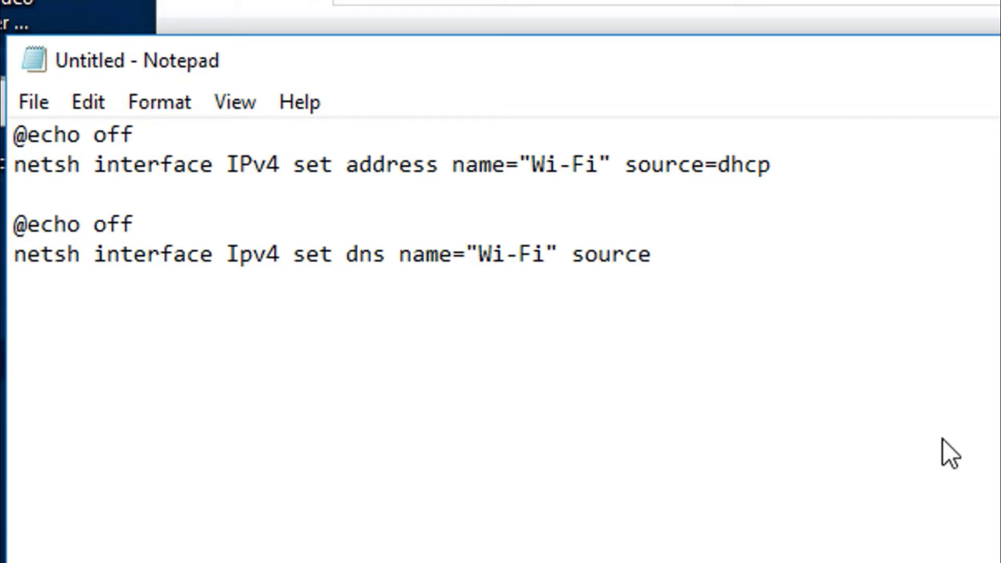
pyautogui.write('=dhcp')
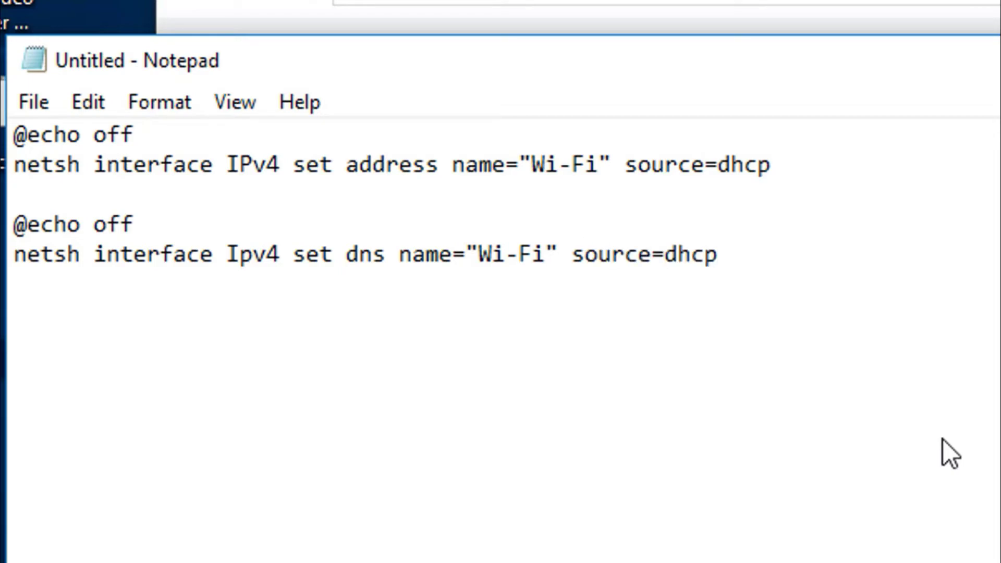
pyautogui.press('Return')
# - Save the DHCP script to the desktop as "Set DHCP IP.bat", replacing the mistyped name Remove IP
pyautogui.click(43, 110)
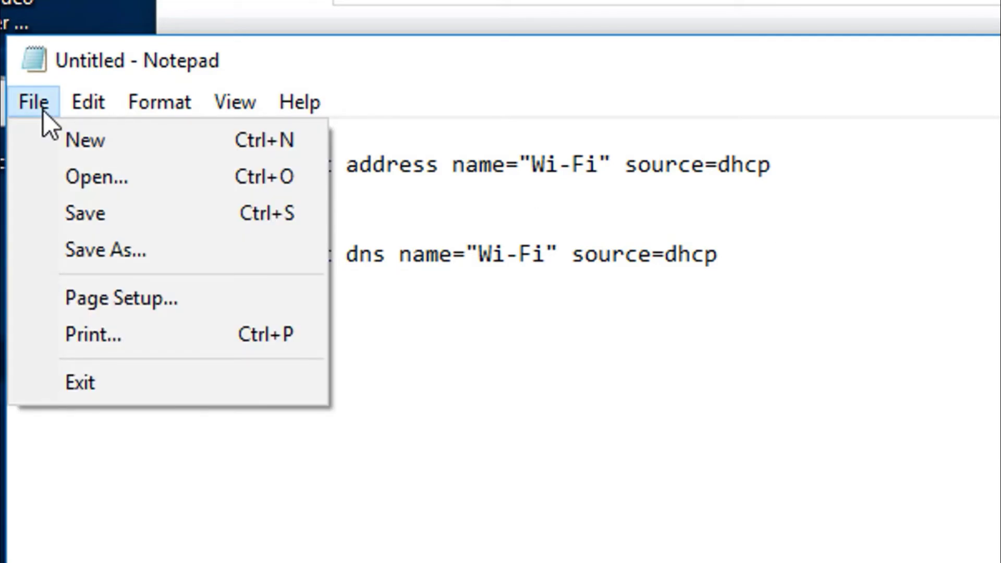
pyautogui.click(125, 214)
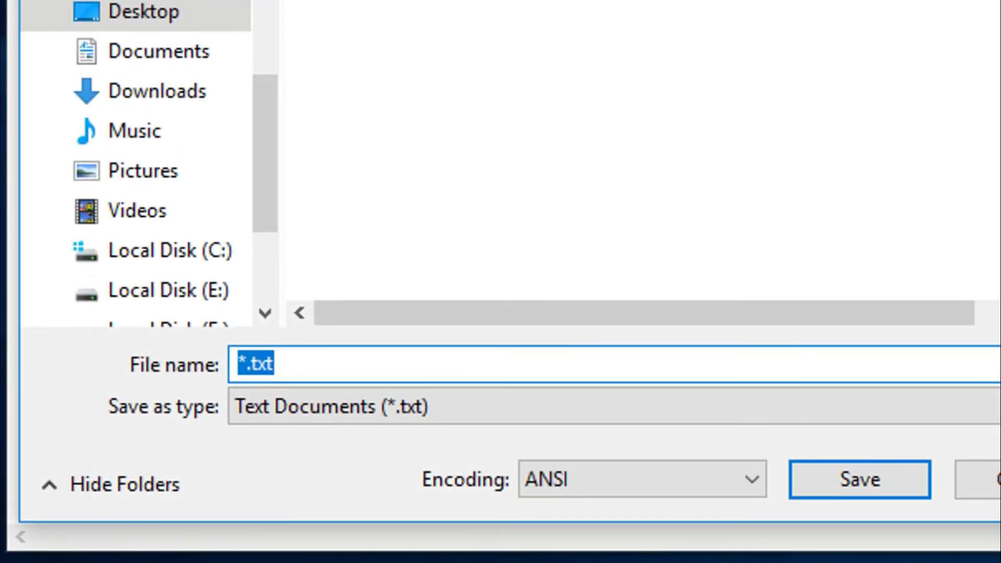
pyautogui.write('R')
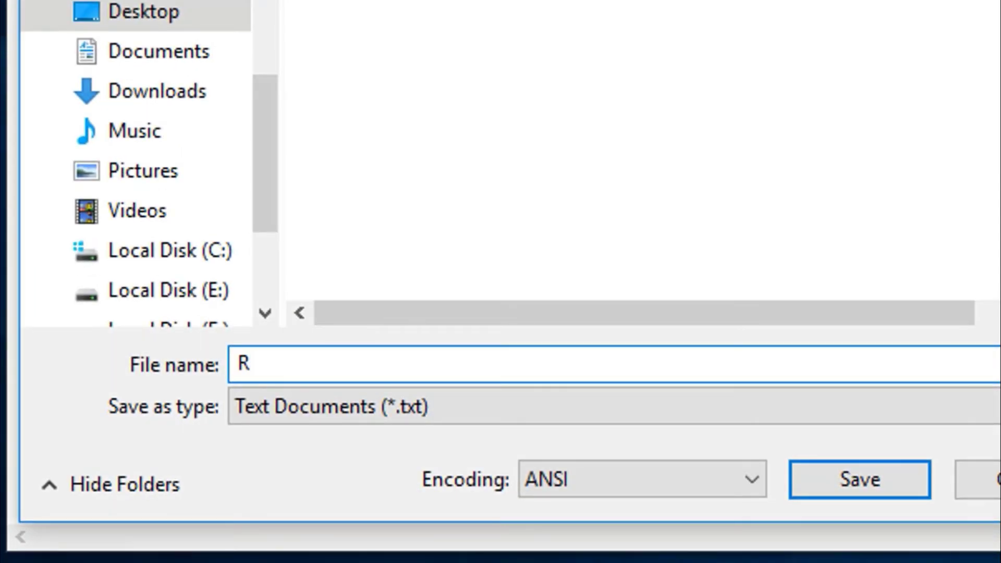
pyautogui.write('emove')
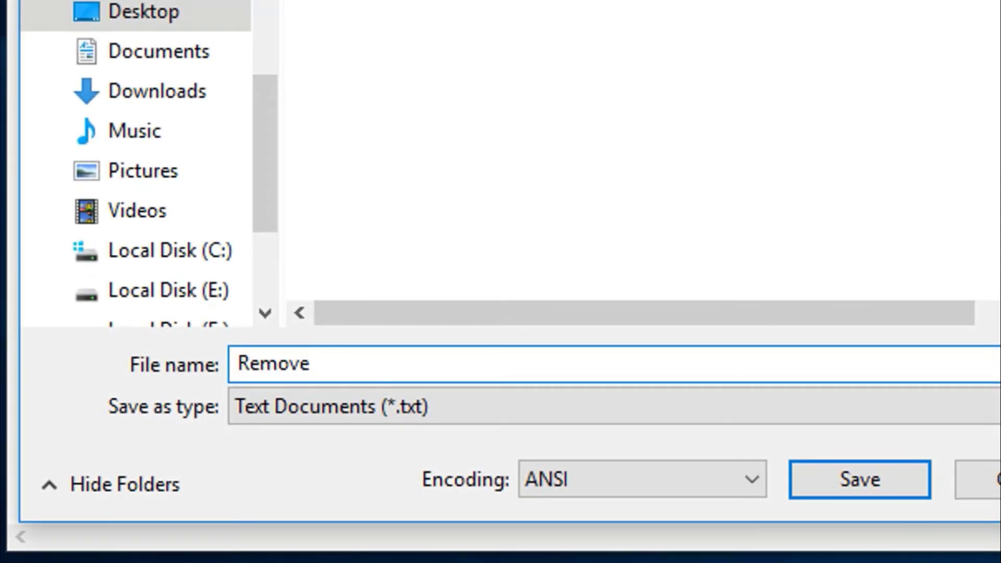
pyautogui.write(' IP')
pyautogui.press('BackSpace')
pyautogui.press('BackSpace')
pyautogui.press('BackSpace')
pyautogui.press('BackSpace')
pyautogui.press('BackSpace')
pyautogui.press('BackSpace')
pyautogui.press('BackSpace')
pyautogui.press('BackSpace')
pyautogui.press('BackSpace')
pyautogui.write('Set DHCP IP.bat"')
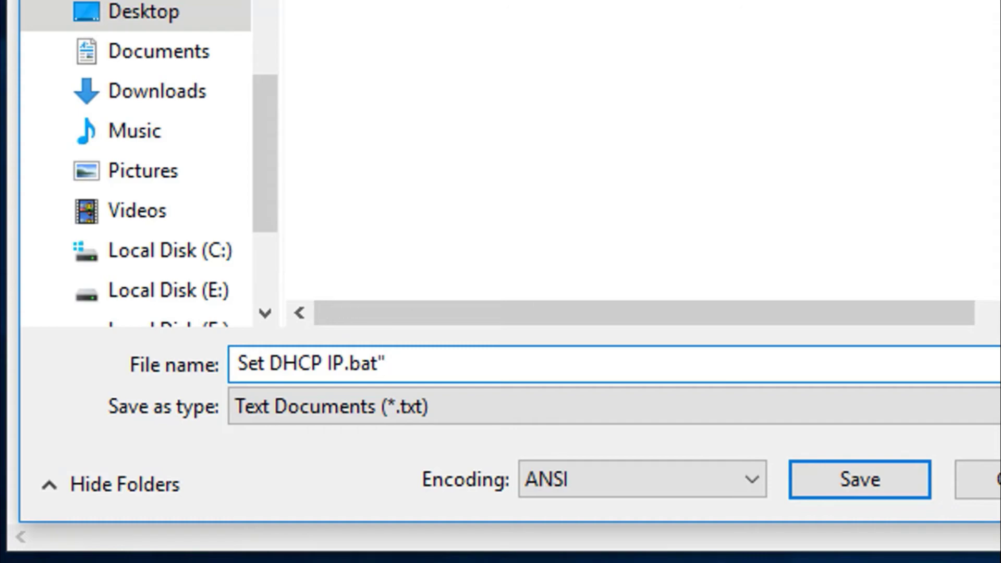
pyautogui.click(240, 361)
pyautogui.write('"')
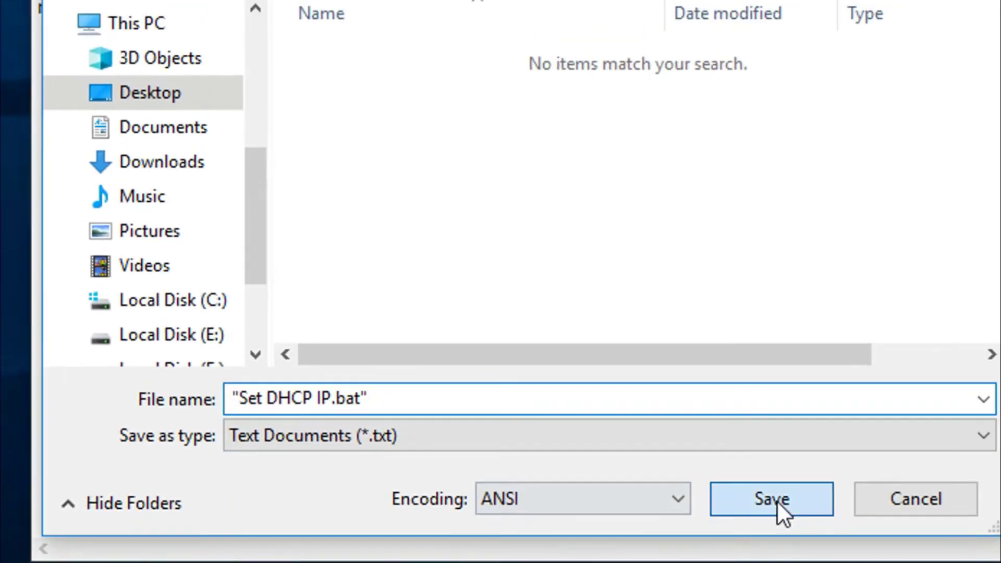
pyautogui.click(868, 490)
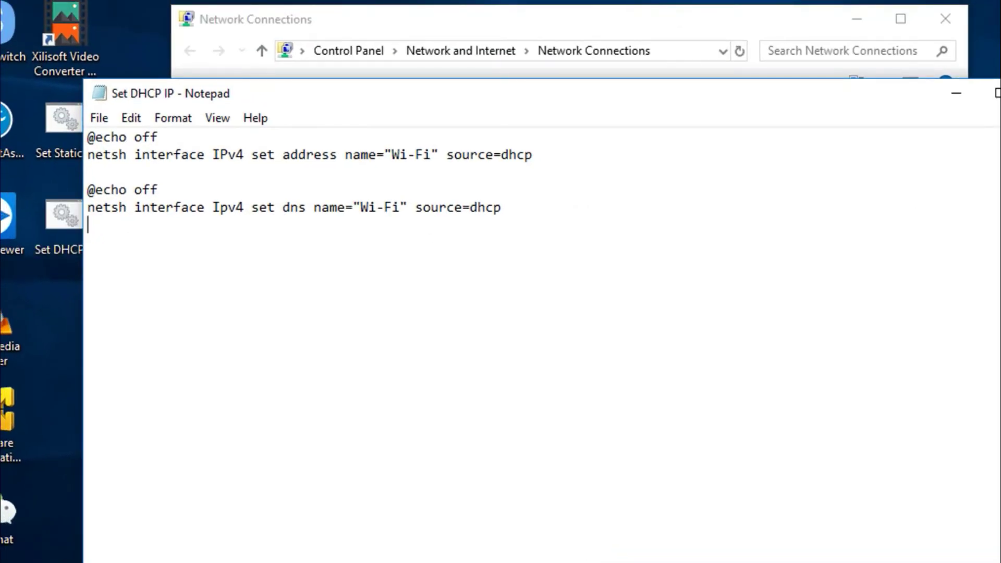
# - Close Notepad and check Wi-Fi's current IPv4 properties, closing them unchanged
pyautogui.hotkey('alt', 'F4')
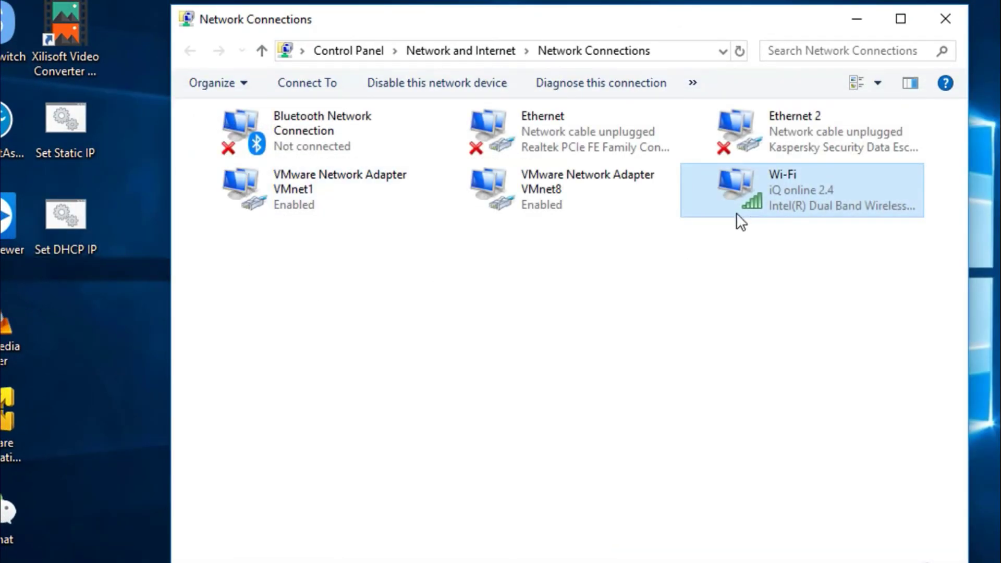
pyautogui.rightClick(739, 192)
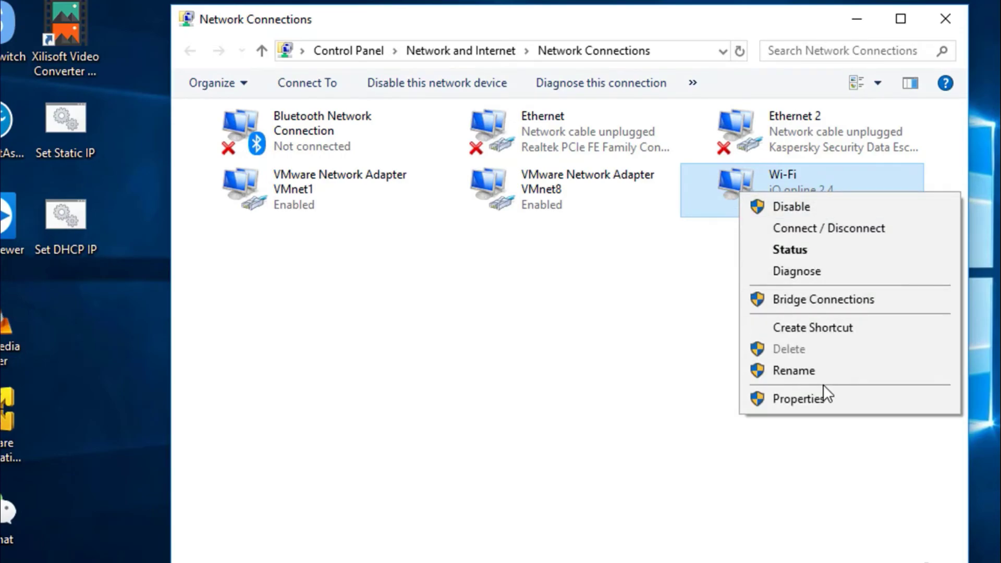
pyautogui.click(786, 401)
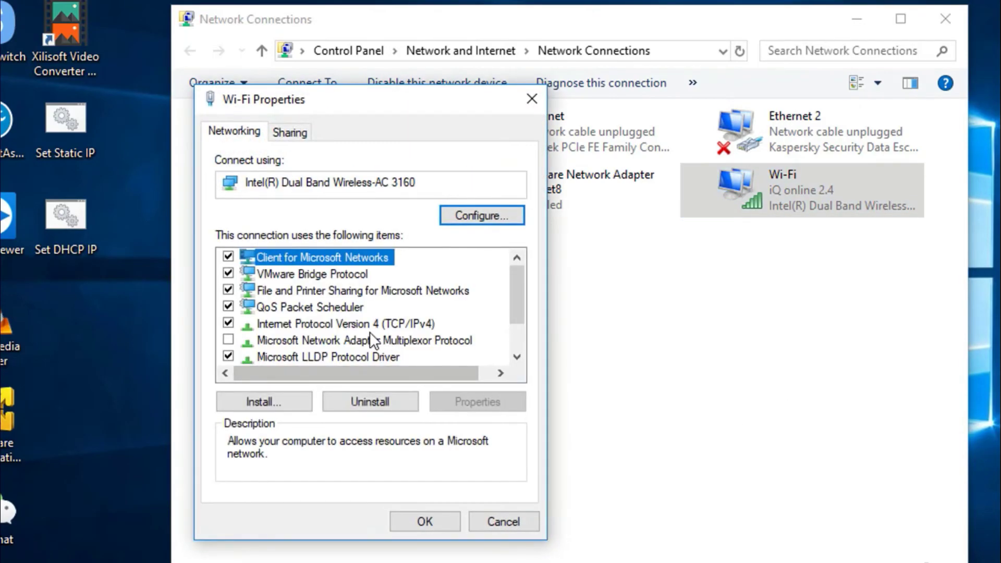
pyautogui.doubleClick(370, 327)
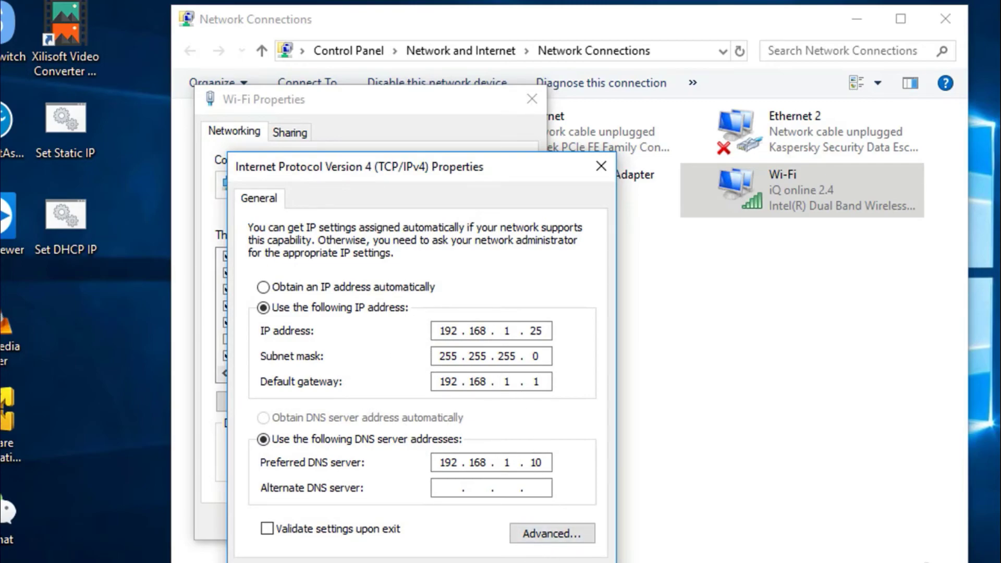
pyautogui.press('Return')
pyautogui.click(504, 519)
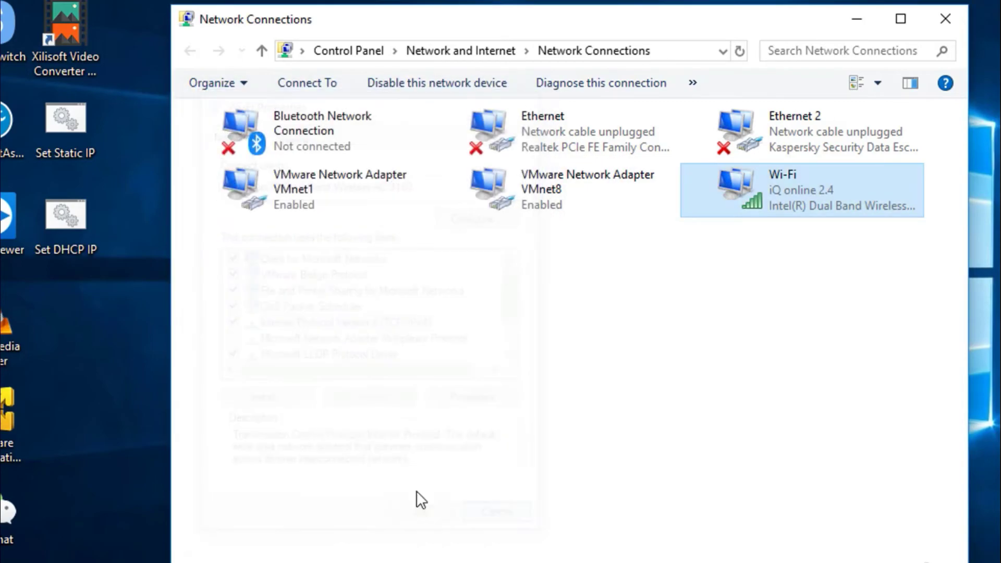
# - Run Set DHCP IP.bat as administrator and confirm Wi-Fi IPv4 is back to automatic IP and DNS
pyautogui.rightClick(68, 226)
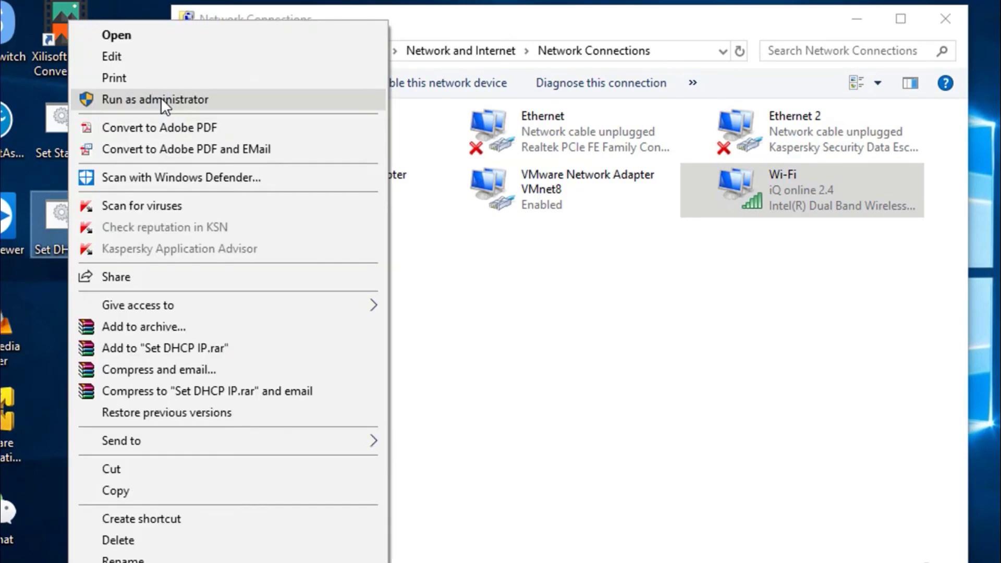
pyautogui.click(161, 98)
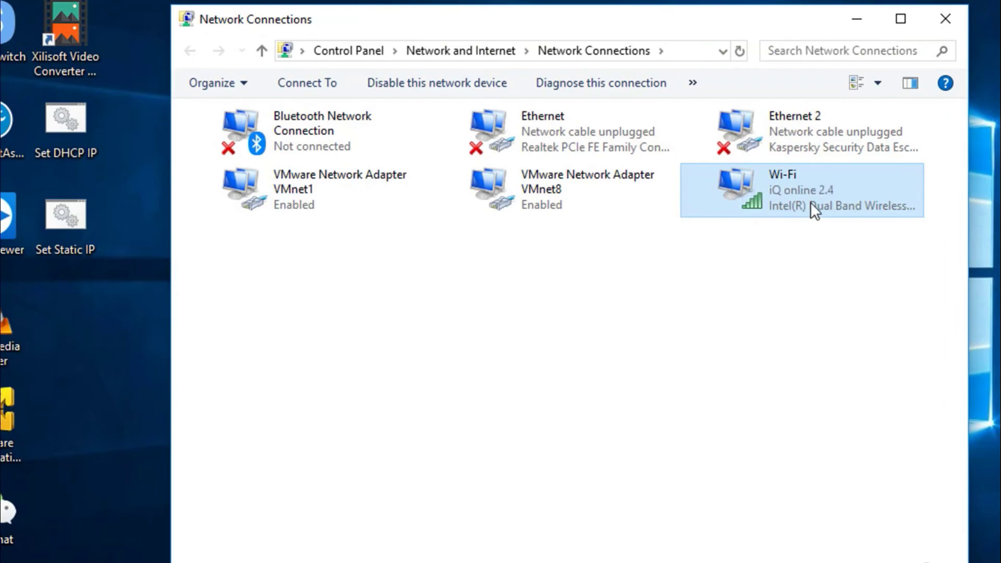
pyautogui.rightClick(743, 183)
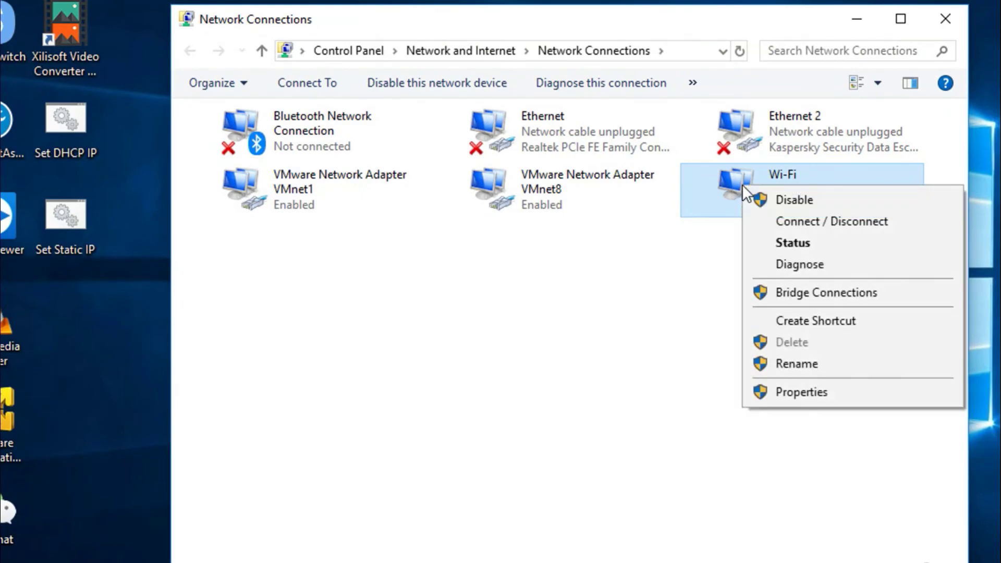
pyautogui.click(798, 391)
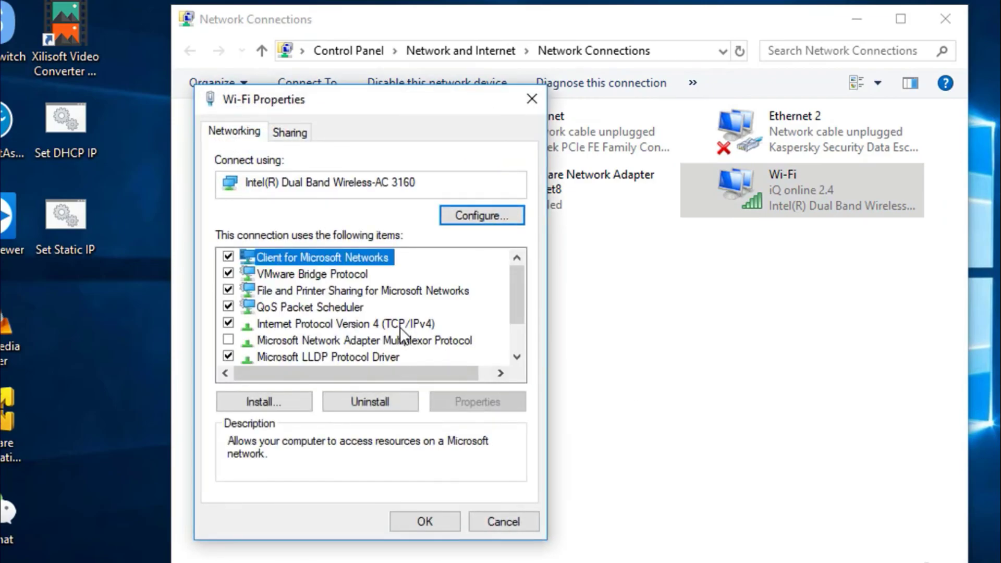
pyautogui.doubleClick(399, 325)
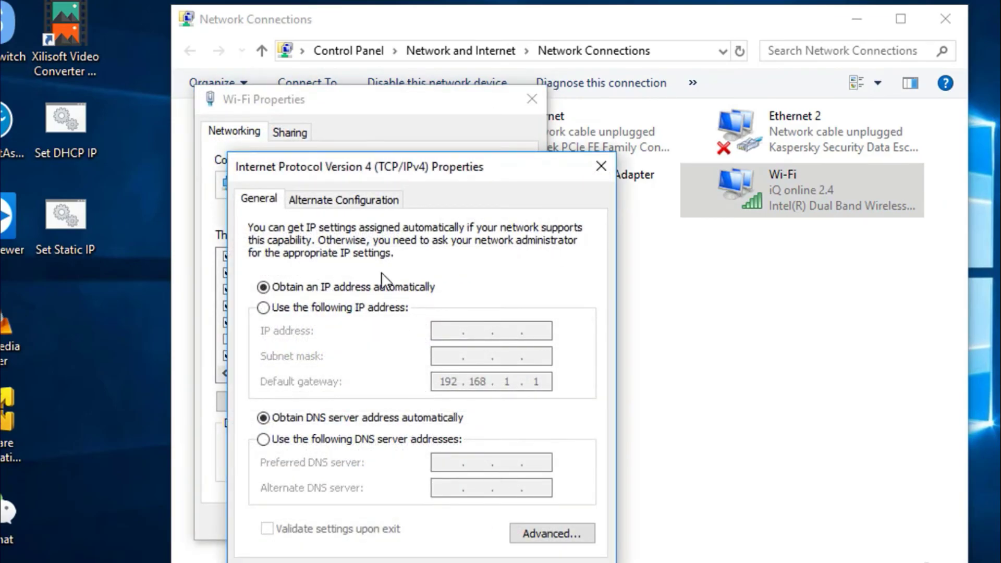
pyautogui.press('Escape')
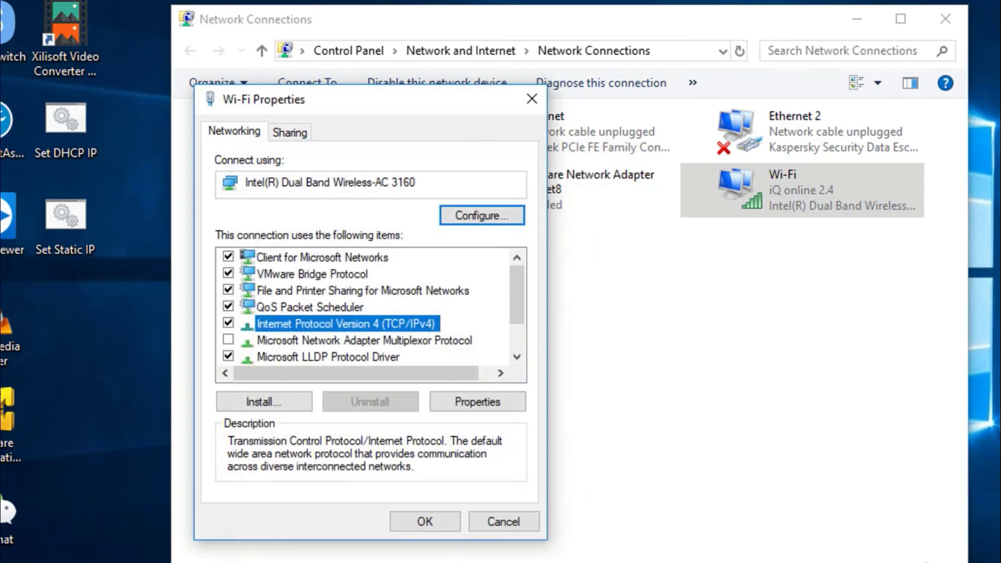
pyautogui.click(518, 522)
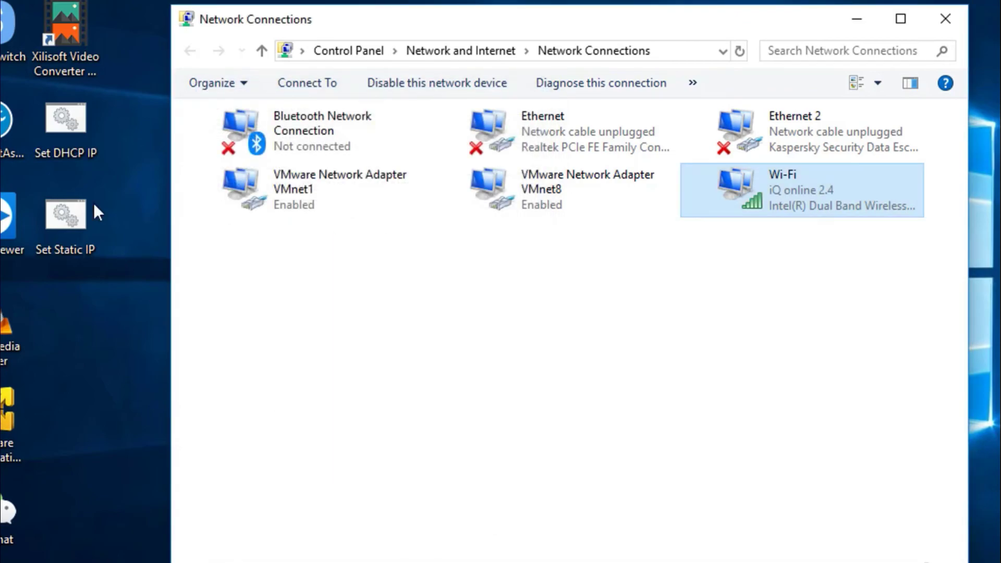
# - Run Set Static IP.bat as administrator to restore the Wi-Fi static address
pyautogui.click(65, 219)
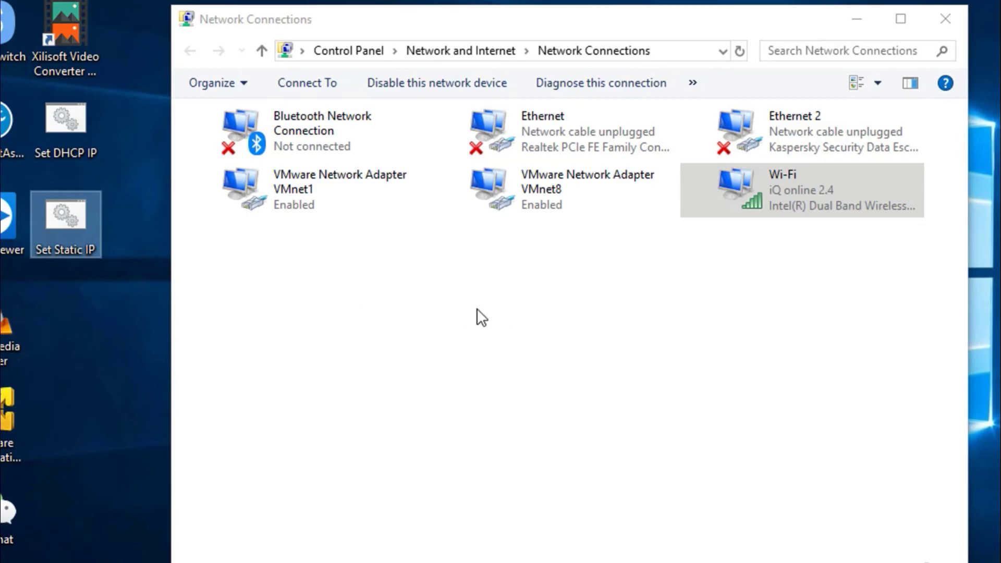
pyautogui.rightClick(71, 217)
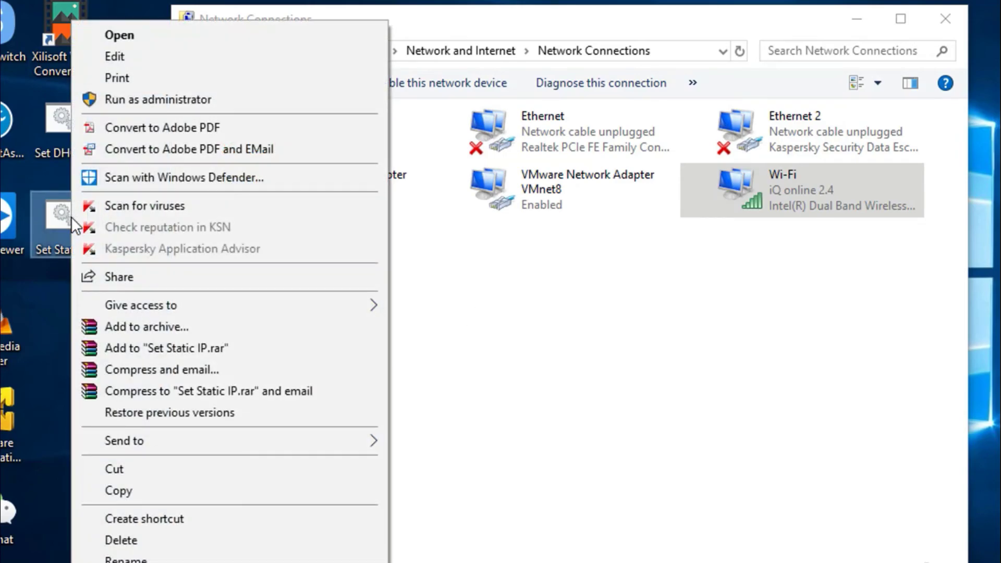
pyautogui.click(194, 99)
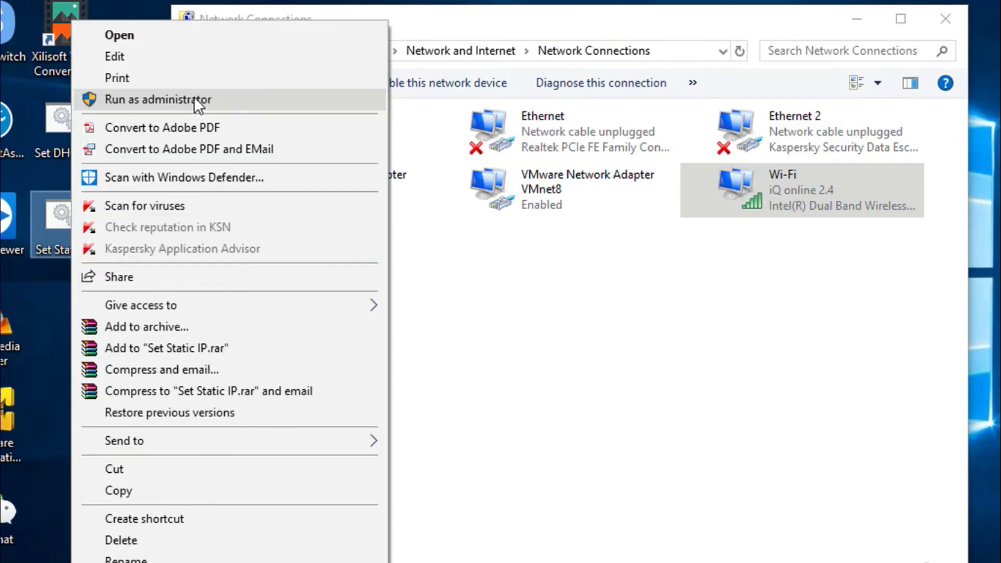
pyautogui.click(194, 100)
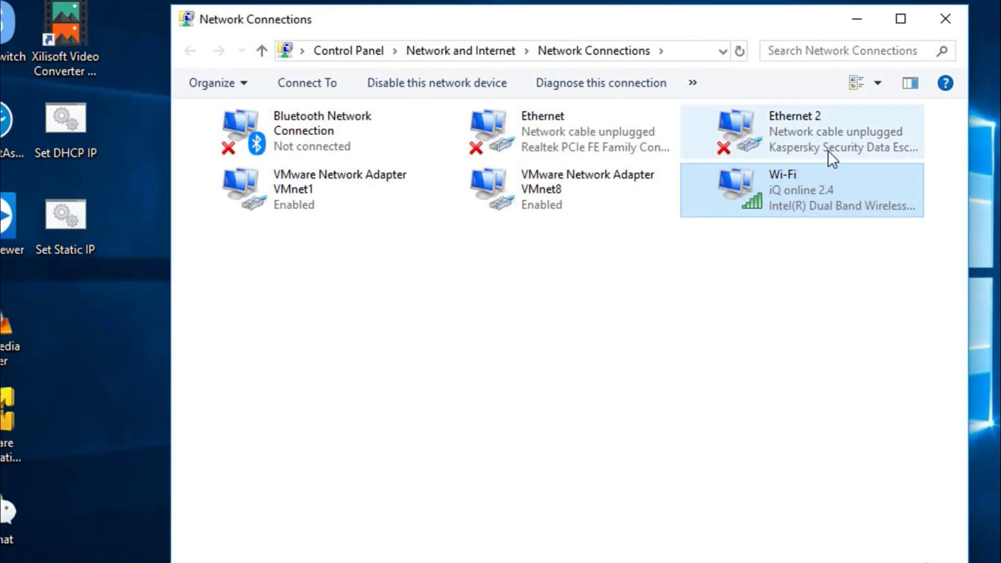
# - Verify Wi-Fi IPv4 properties show static 192.168.1.25 with DNS 192.168.1.10, closing without changes
pyautogui.rightClick(730, 195)
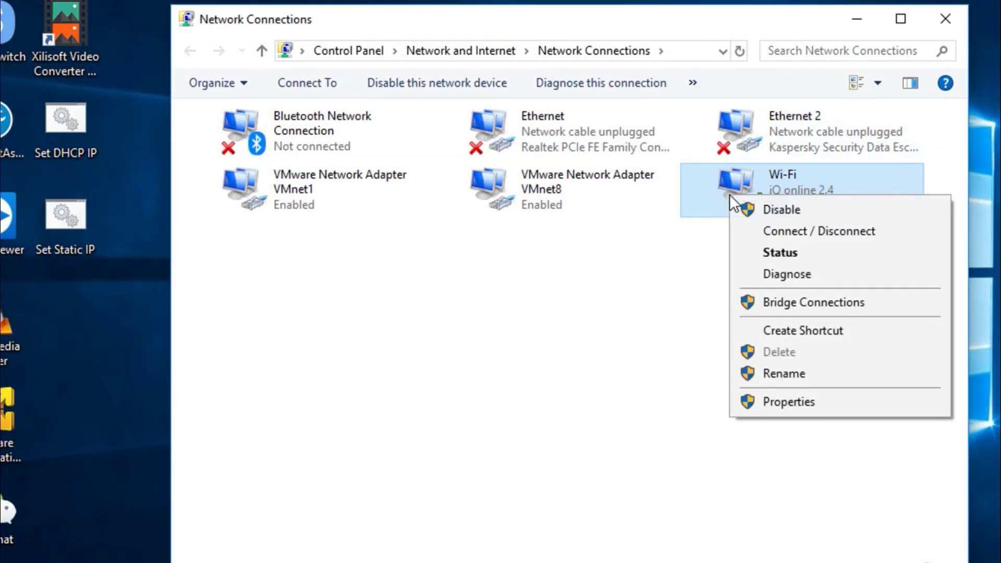
pyautogui.click(759, 402)
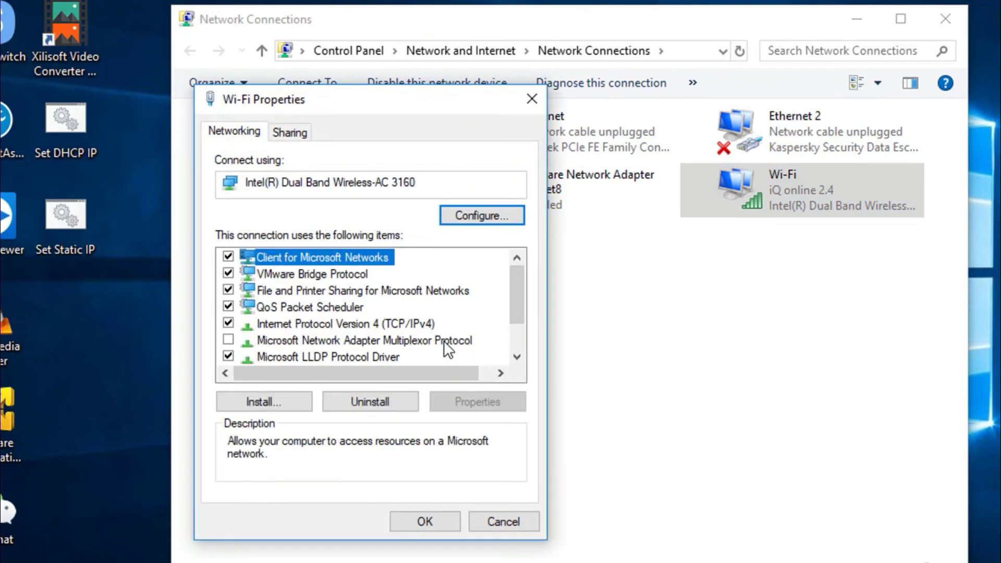
pyautogui.doubleClick(415, 326)
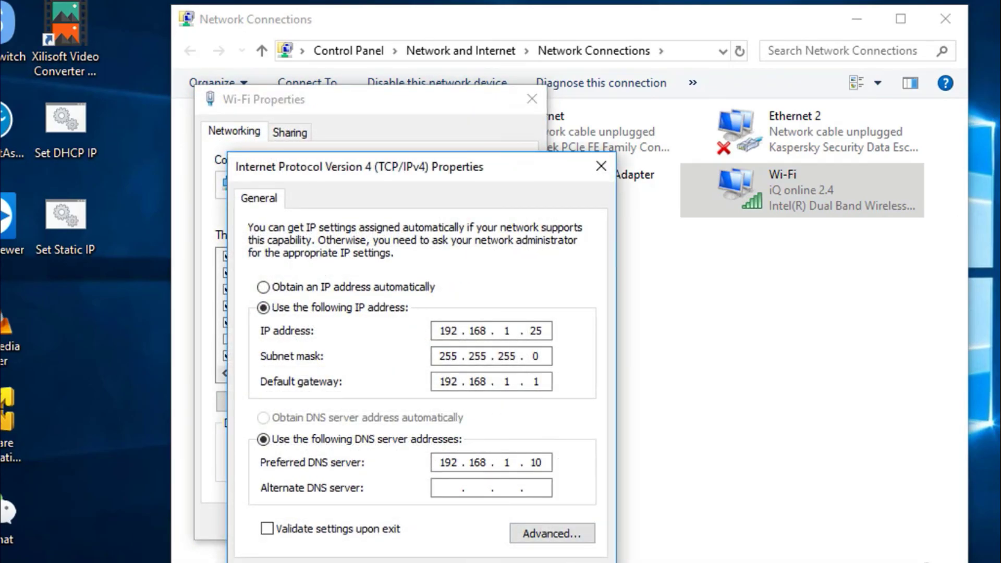
pyautogui.press('Escape')
pyautogui.click(505, 518)
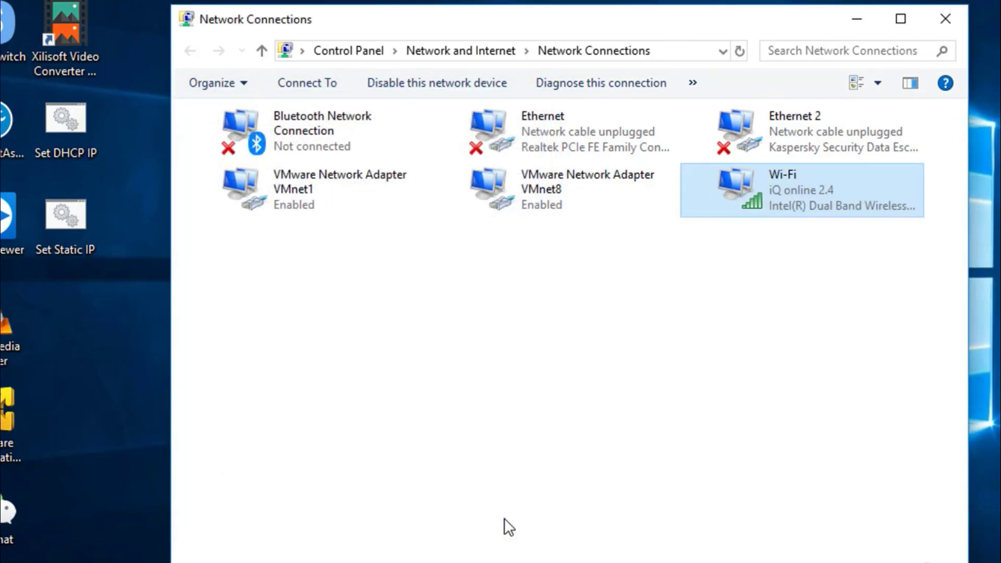